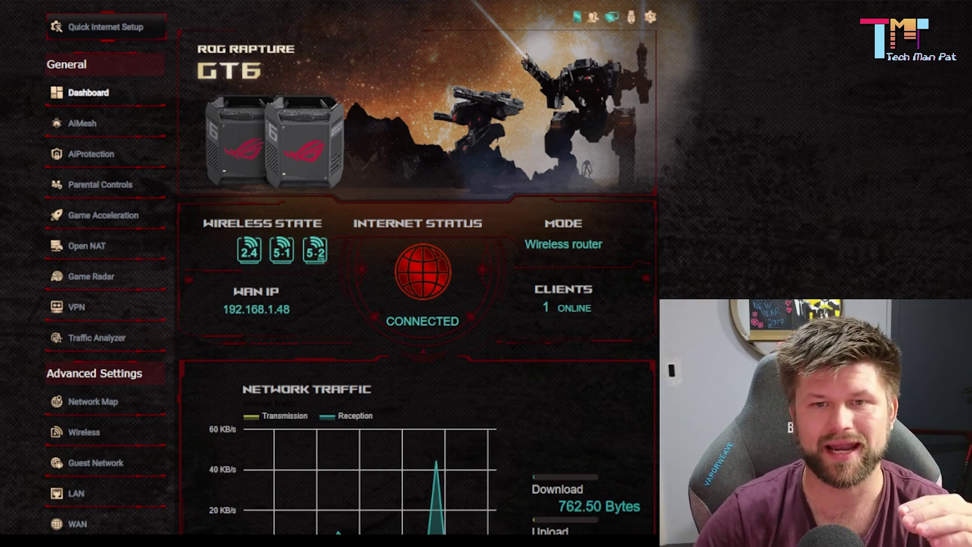
# Go to LAN › DHCP Server and place the cursor in the empty DNS Server 1 field
pyautogui.scroll(-2, 418, 273)
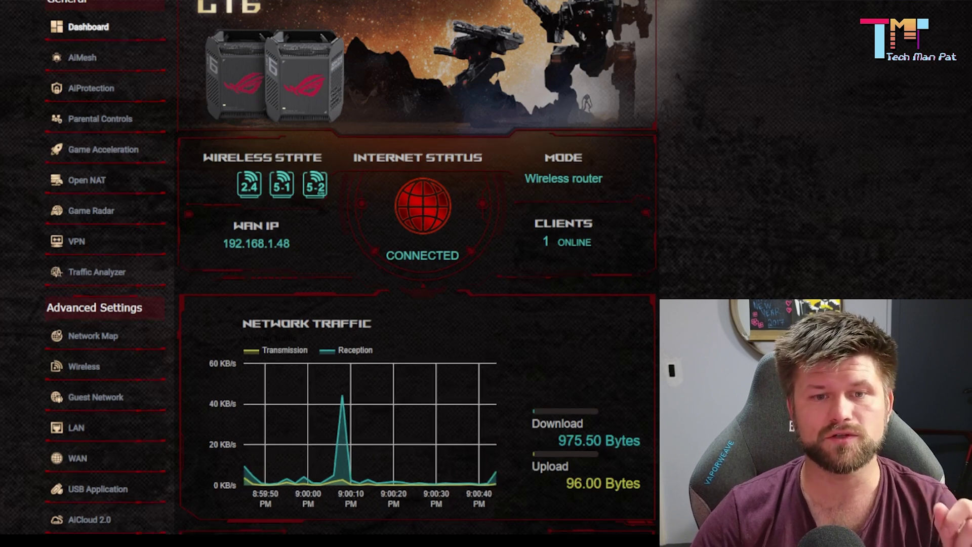
pyautogui.scroll(-2, 415, 274)
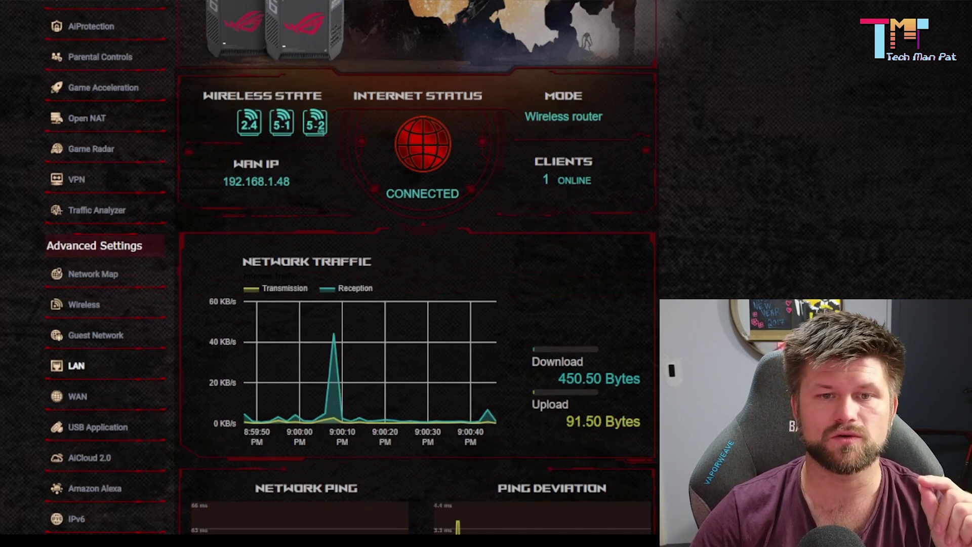
pyautogui.click(80, 366)
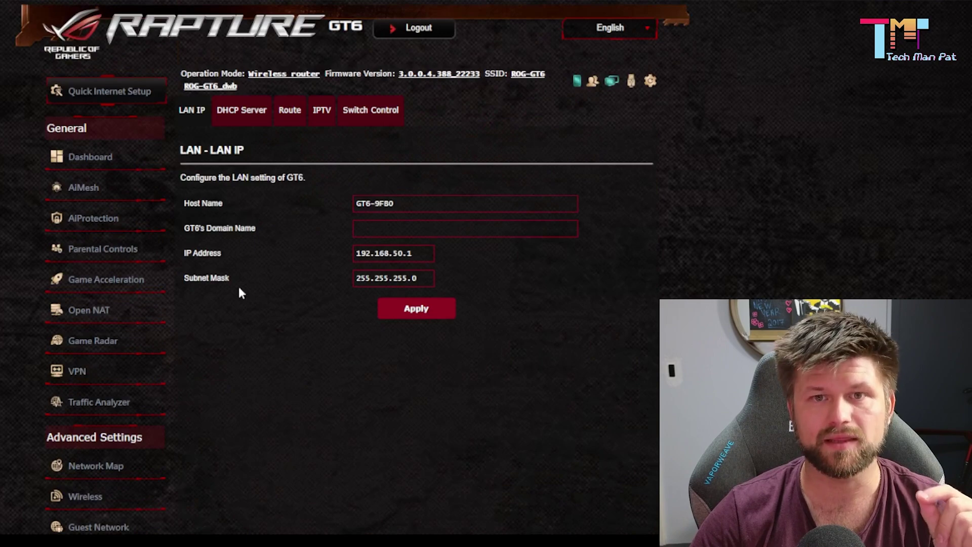
pyautogui.click(242, 123)
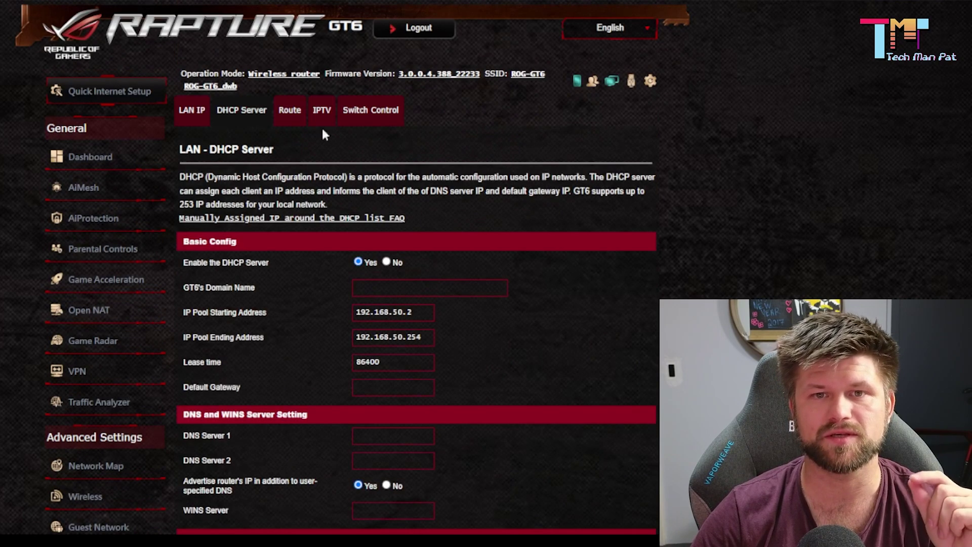
pyautogui.scroll(-3, 200, 297)
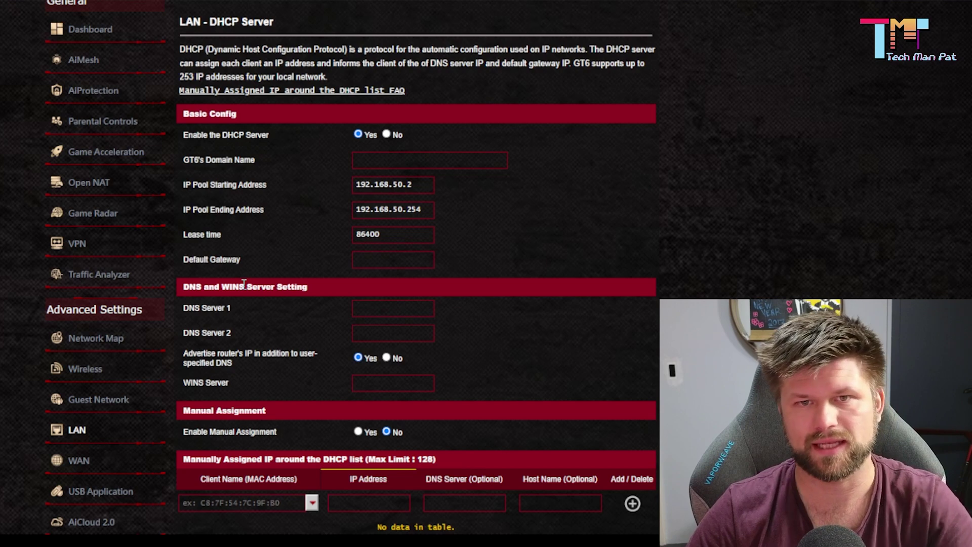
pyautogui.click(388, 313)
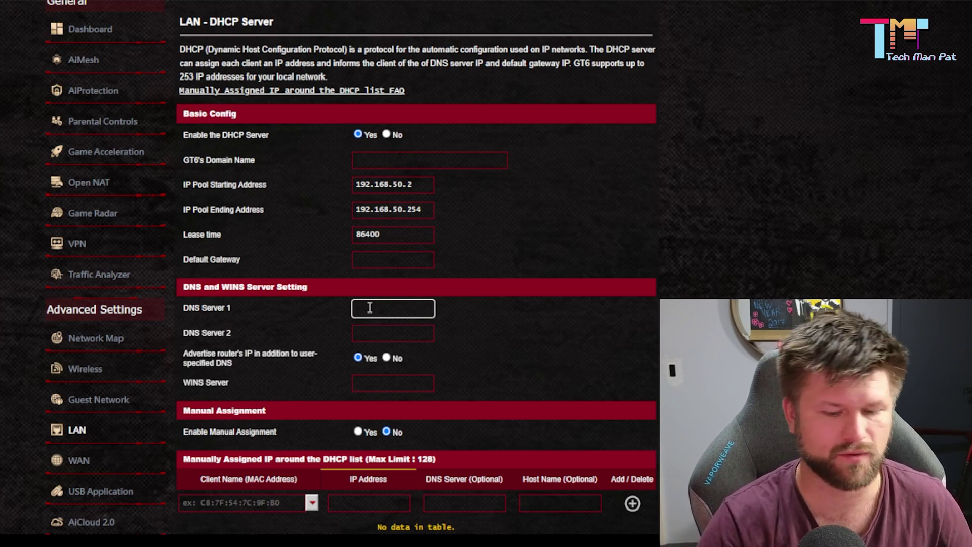
# Enter 8.8.8.8 as DNS Server 1 and begin entering 8.8. in DNS Server 2
pyautogui.write('8.8.8.8')
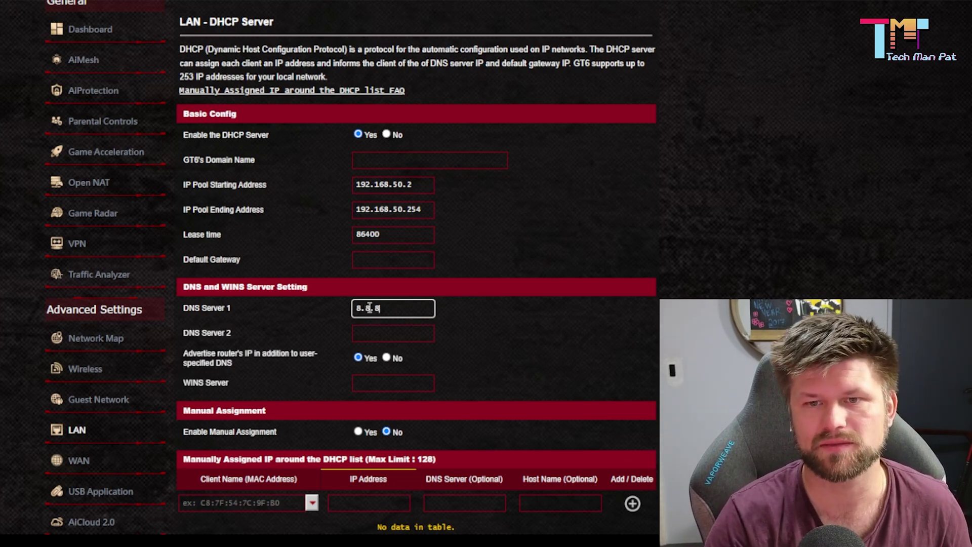
pyautogui.click(374, 334)
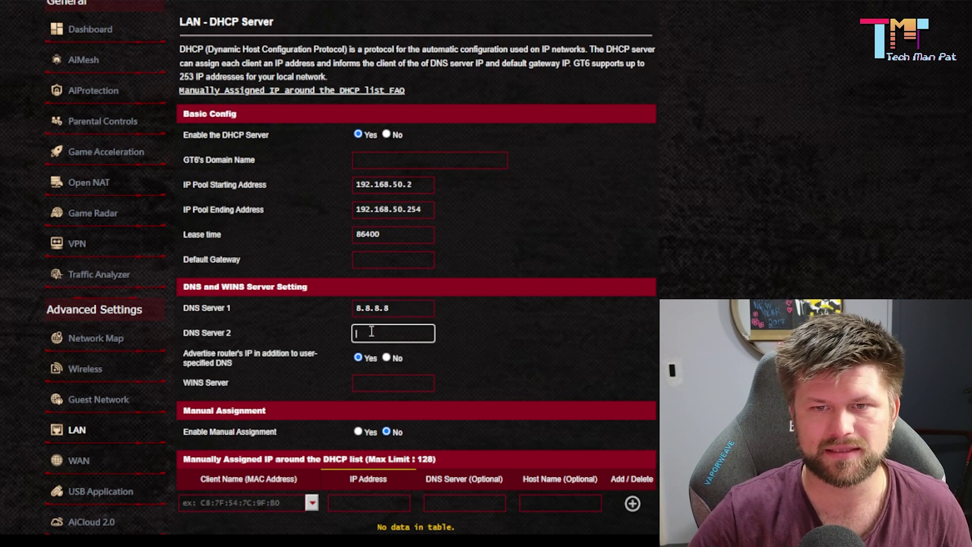
pyautogui.write('8.8.')
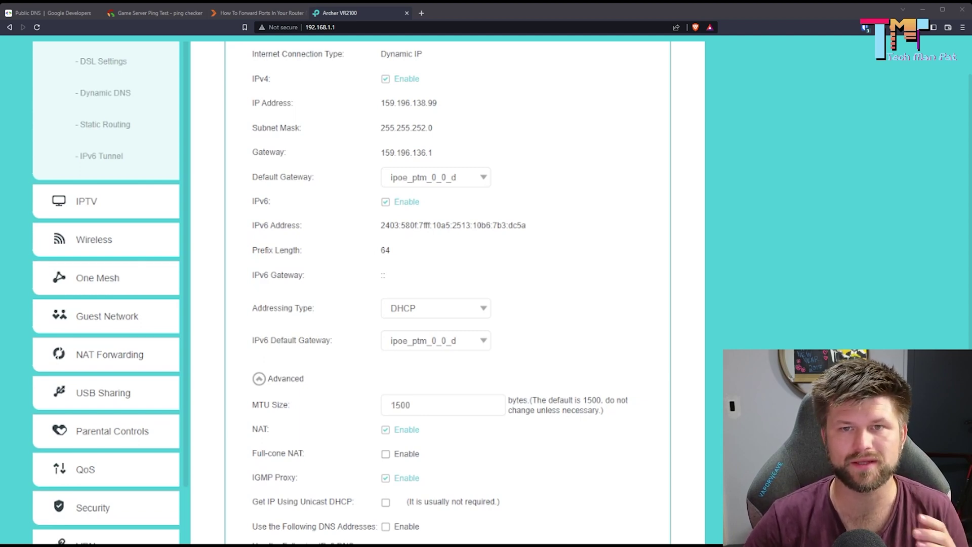
pyautogui.scroll(-4, 440, 294)
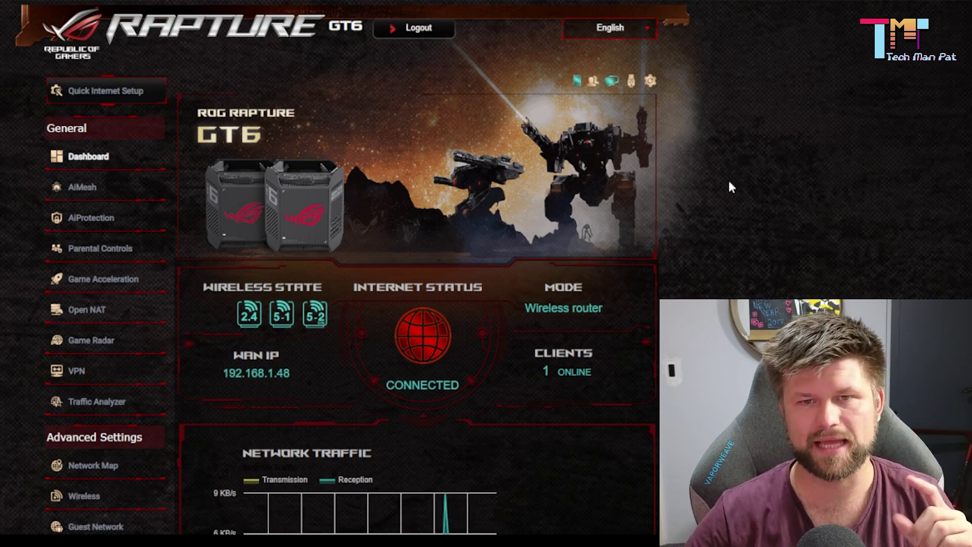
# Open Game Acceleration and browse its triple-level acceleration sections, where Game Boost is disabled
pyautogui.scroll(-4, 202, 228)
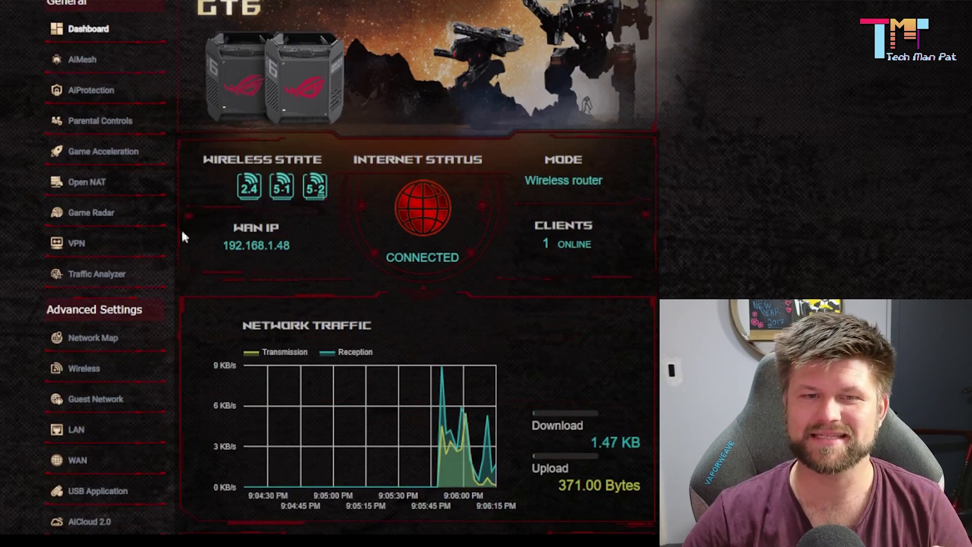
pyautogui.scroll(-5, 216, 221)
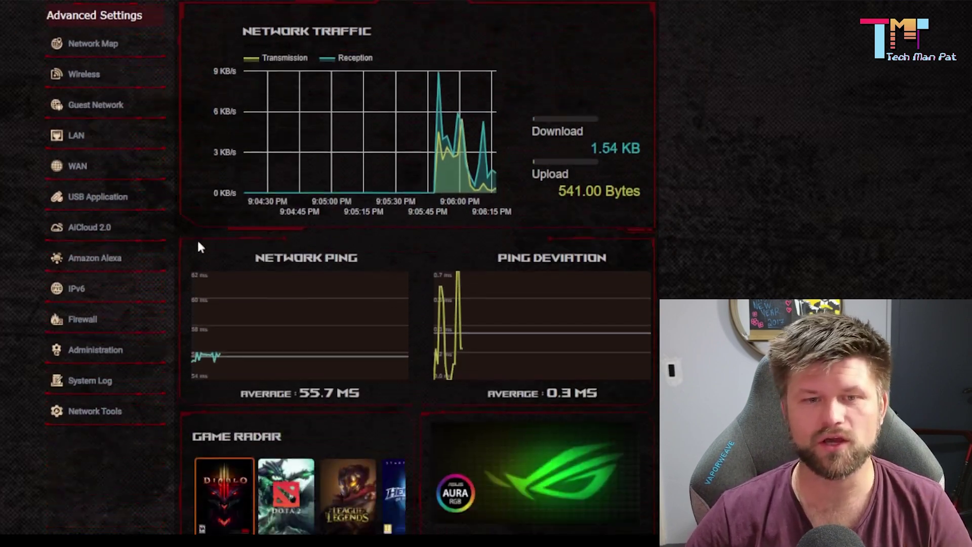
pyautogui.scroll(2, 197, 243)
pyautogui.scroll(1, 203, 248)
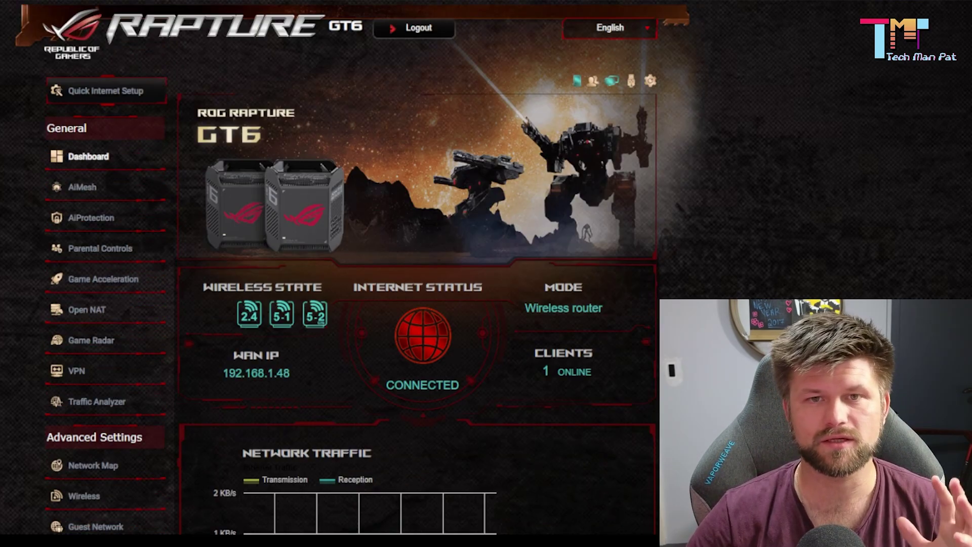
pyautogui.click(104, 282)
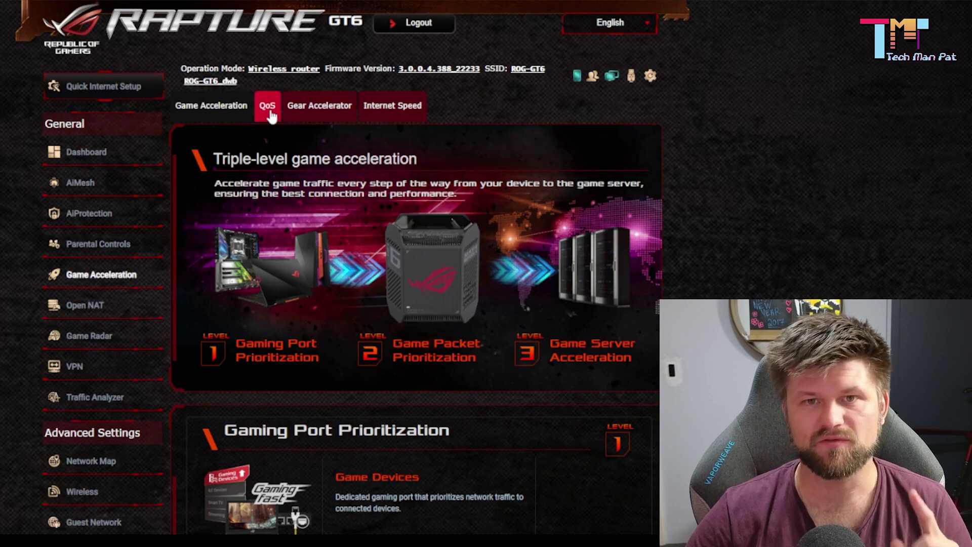
pyautogui.scroll(-6, 663, 238)
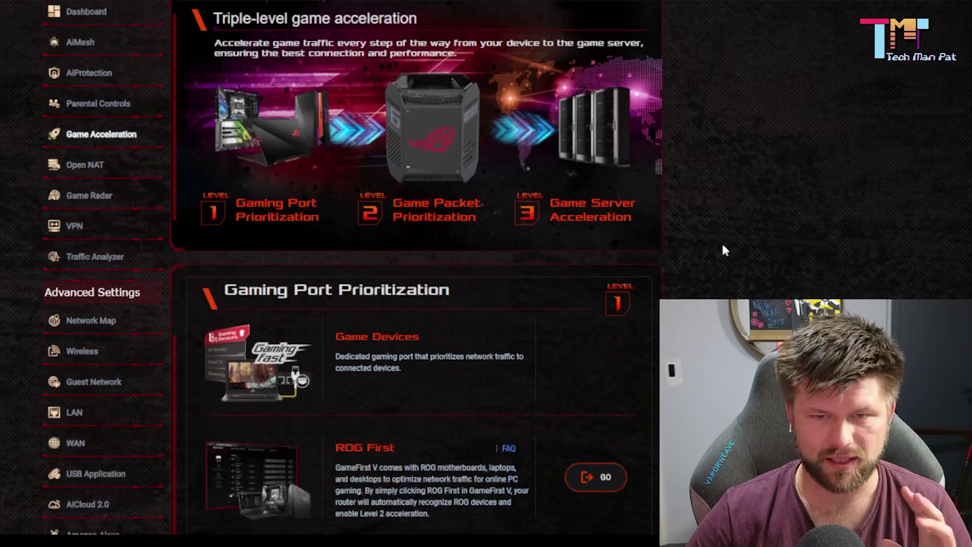
pyautogui.scroll(-1, 723, 246)
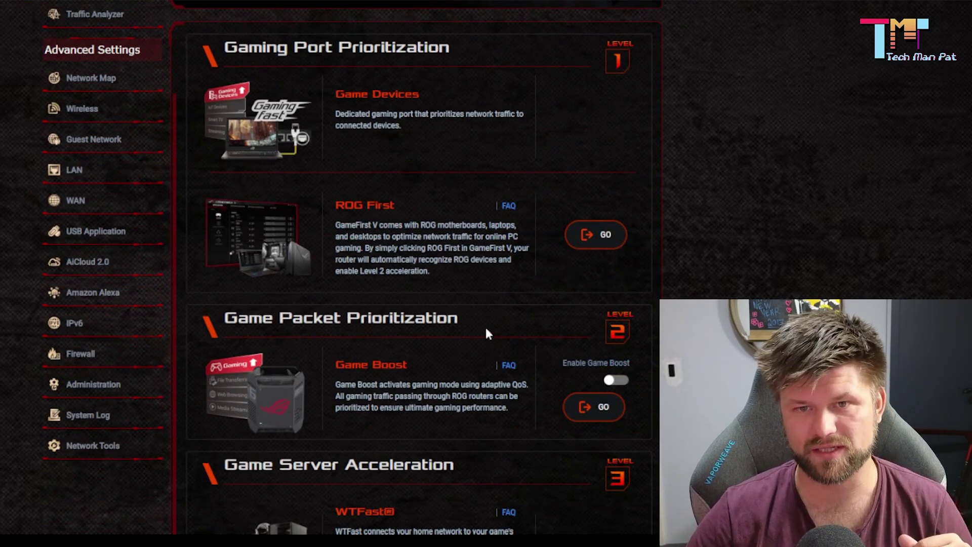
pyautogui.scroll(-2, 619, 331)
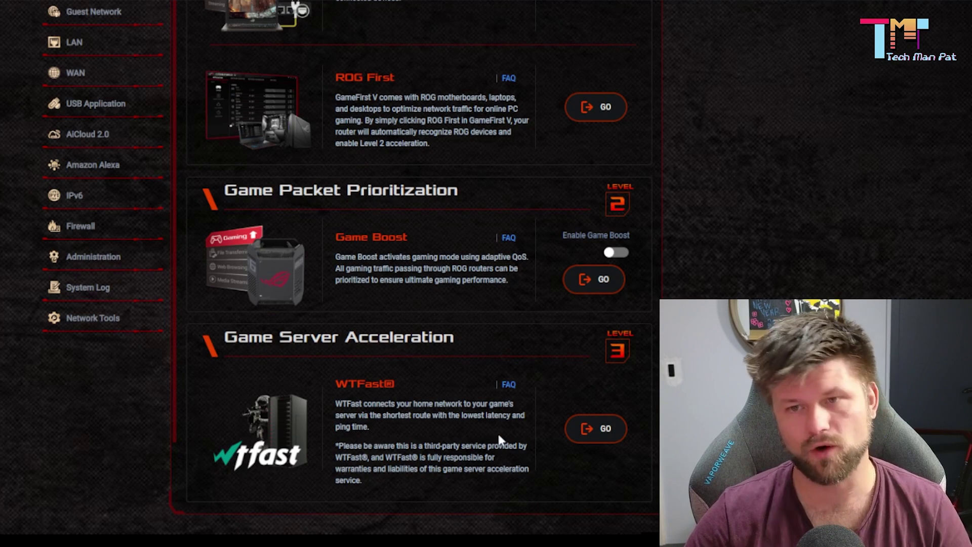
pyautogui.scroll(1, 486, 431)
pyautogui.scroll(3, 485, 429)
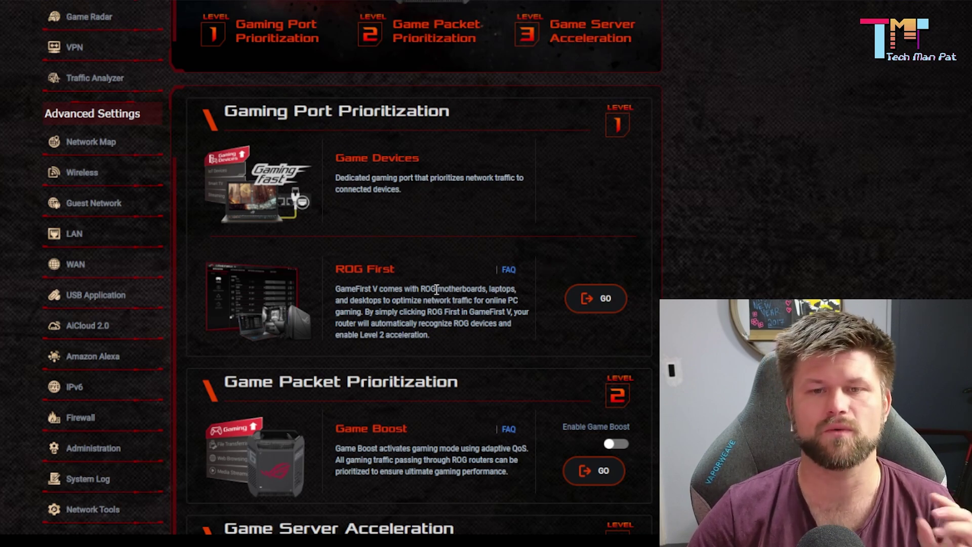
pyautogui.scroll(1, 445, 280)
pyautogui.scroll(-5, 451, 273)
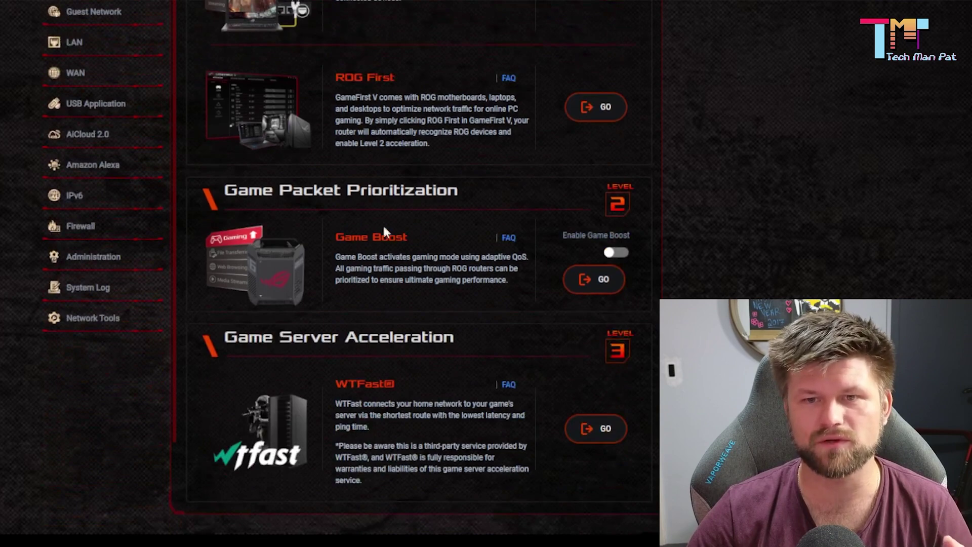
pyautogui.scroll(10, 410, 232)
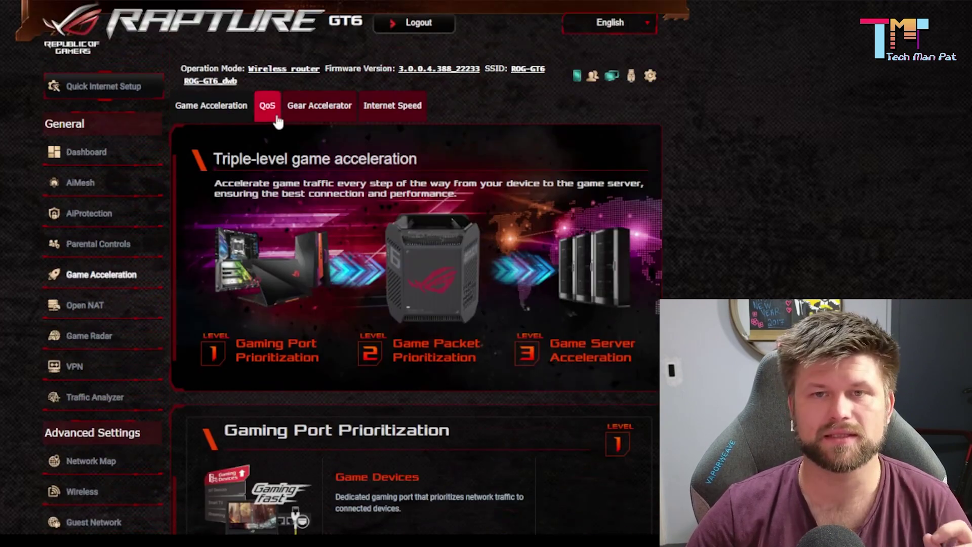
# Open QoS, switch Enable QoS on, and bring the Adaptive QoS mode icons into view
pyautogui.click(266, 113)
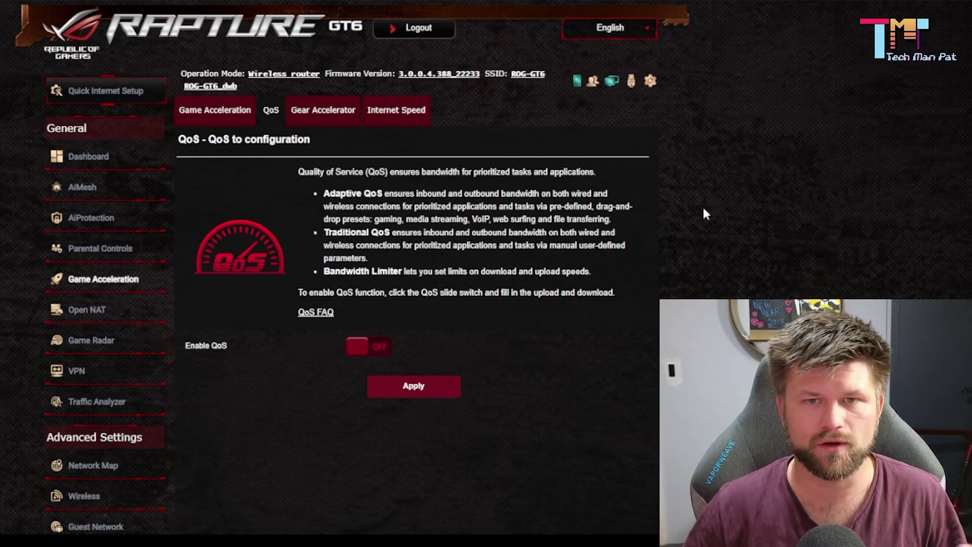
pyautogui.scroll(-1, 554, 288)
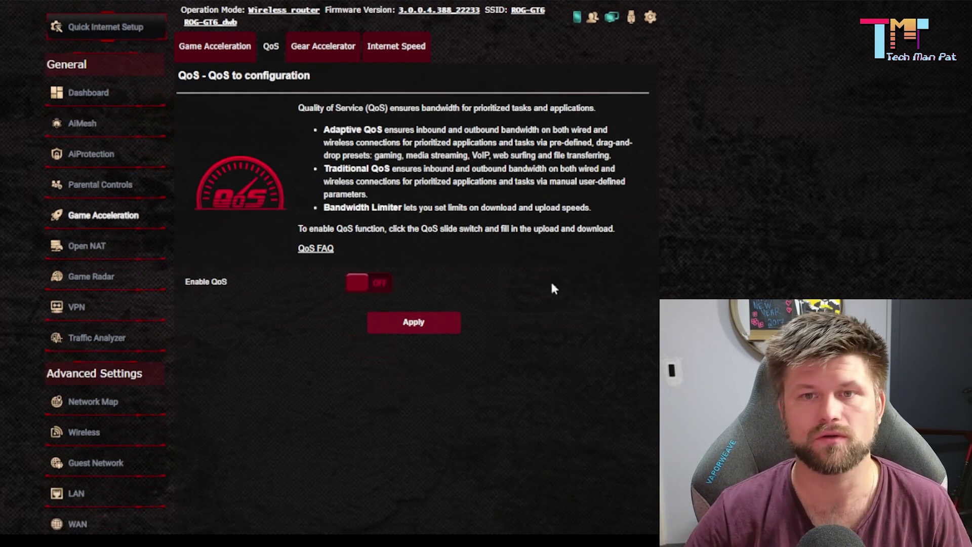
pyautogui.scroll(1, 354, 284)
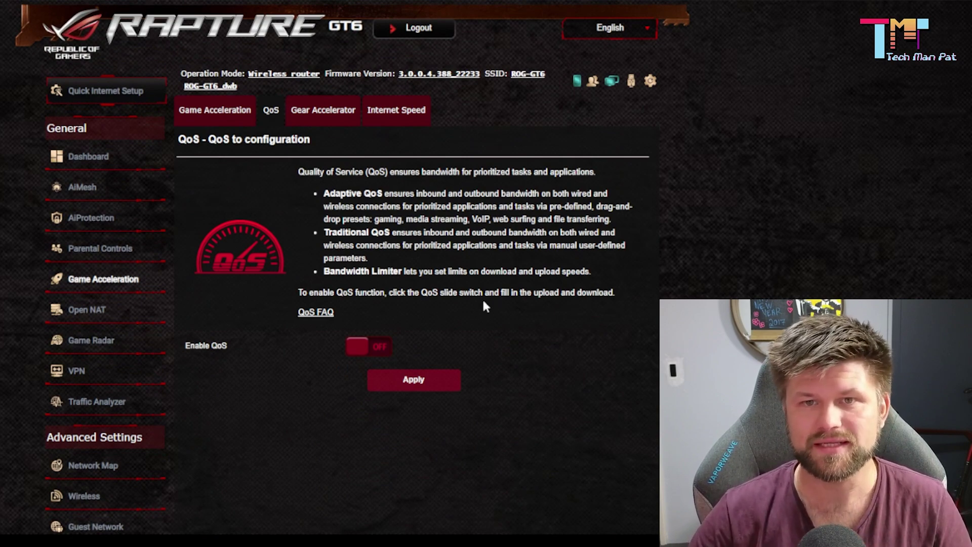
pyautogui.scroll(-1, 482, 298)
pyautogui.click(368, 283)
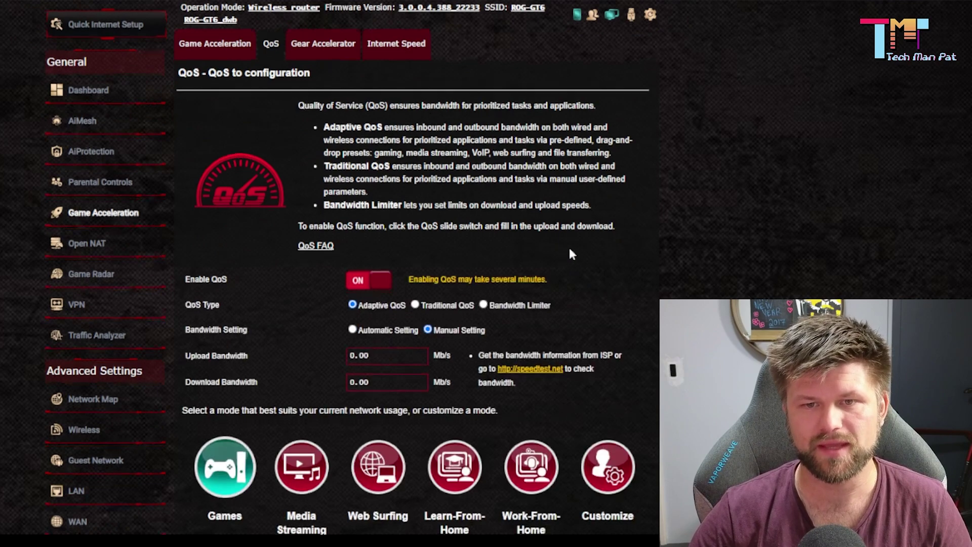
pyautogui.scroll(-2, 405, 319)
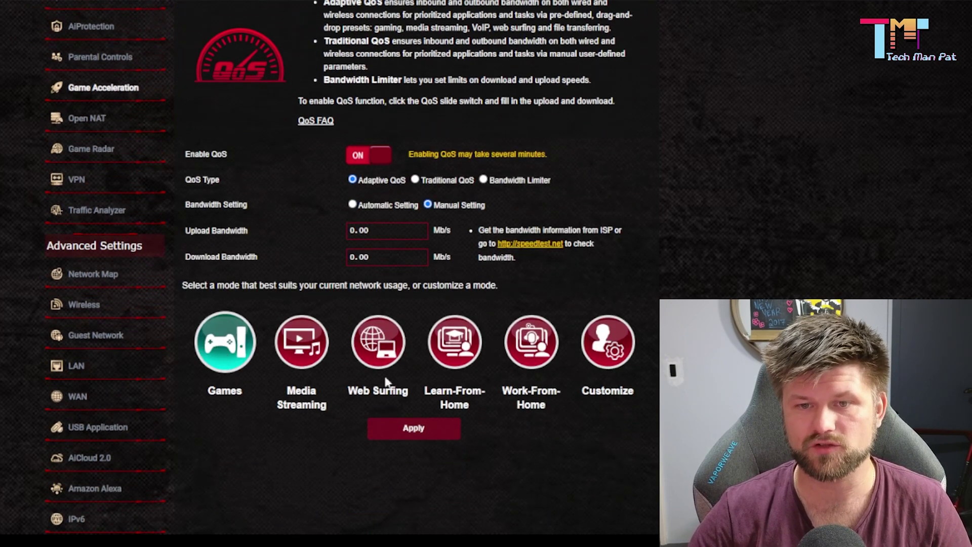
pyautogui.moveTo(322, 370)
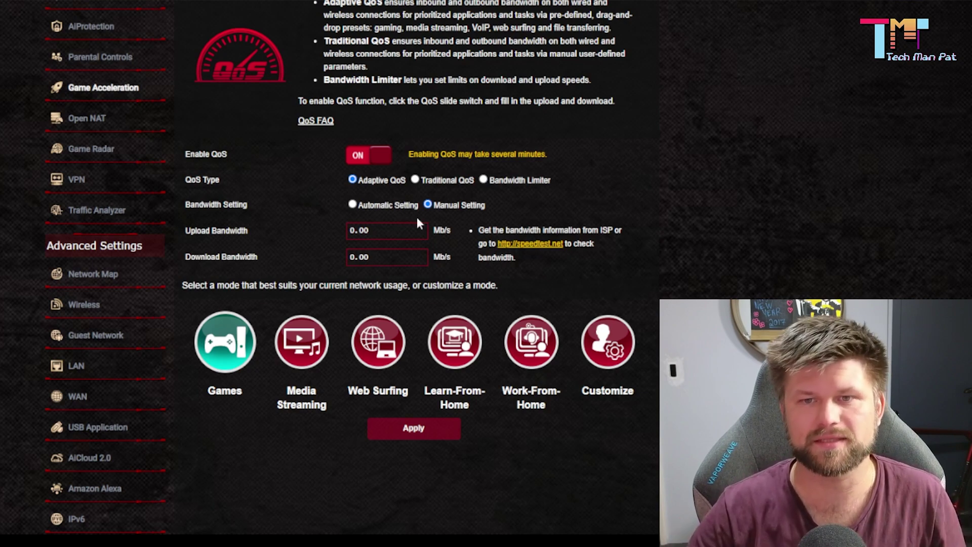
# Keep automatic bandwidth and save the rearranged custom category priority order
pyautogui.click(371, 203)
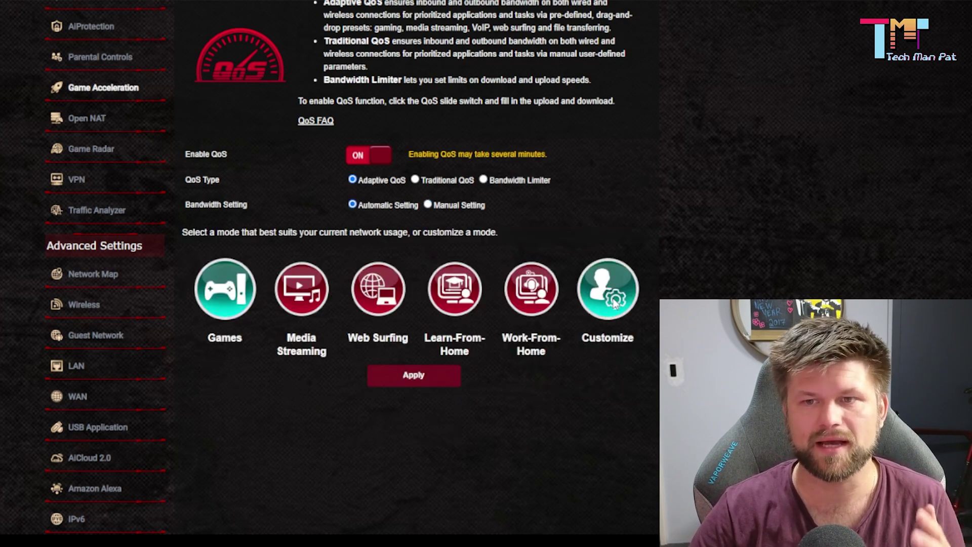
pyautogui.click(608, 288)
pyautogui.moveTo(495, 152)
pyautogui.mouseDown()
pyautogui.moveTo(509, 308)
pyautogui.moveTo(511, 147)
pyautogui.mouseUp()
pyautogui.moveTo(506, 91)
pyautogui.mouseDown()
pyautogui.moveTo(522, 405)
pyautogui.moveTo(527, 245)
pyautogui.moveTo(491, 245)
pyautogui.moveTo(506, 71)
pyautogui.moveTo(506, 86)
pyautogui.mouseUp()
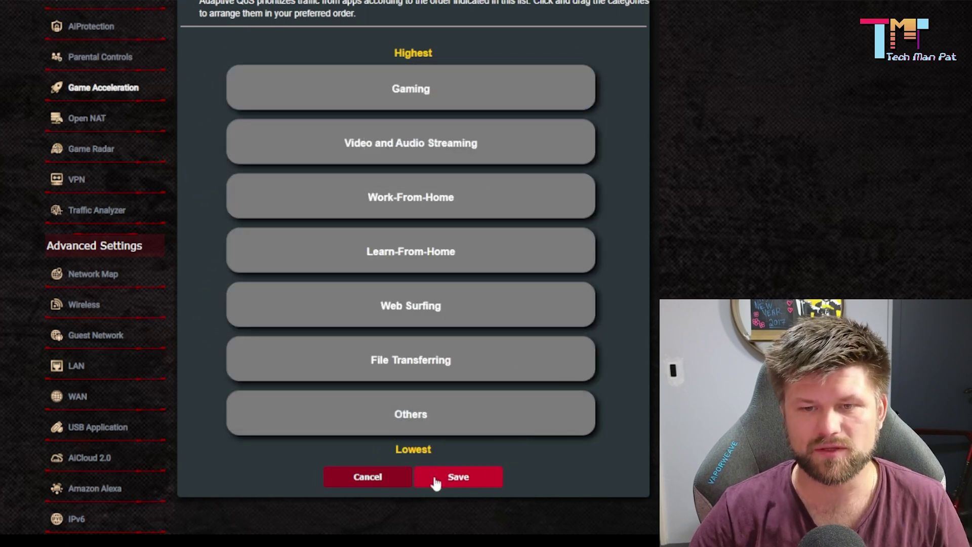
pyautogui.click(458, 479)
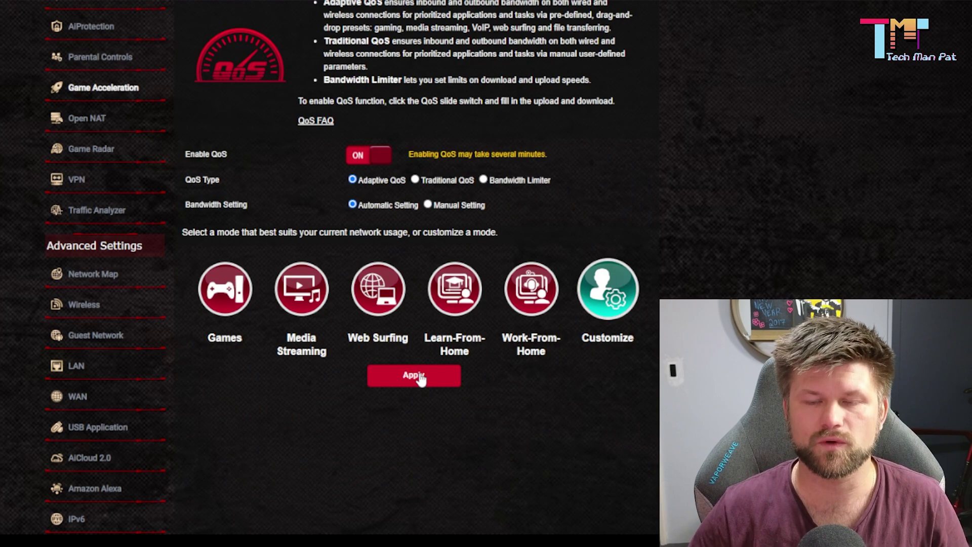
# Toggle Bandwidth Setting to Manual and back to Automatic Setting, then return to the page top
pyautogui.click(435, 208)
pyautogui.click(373, 206)
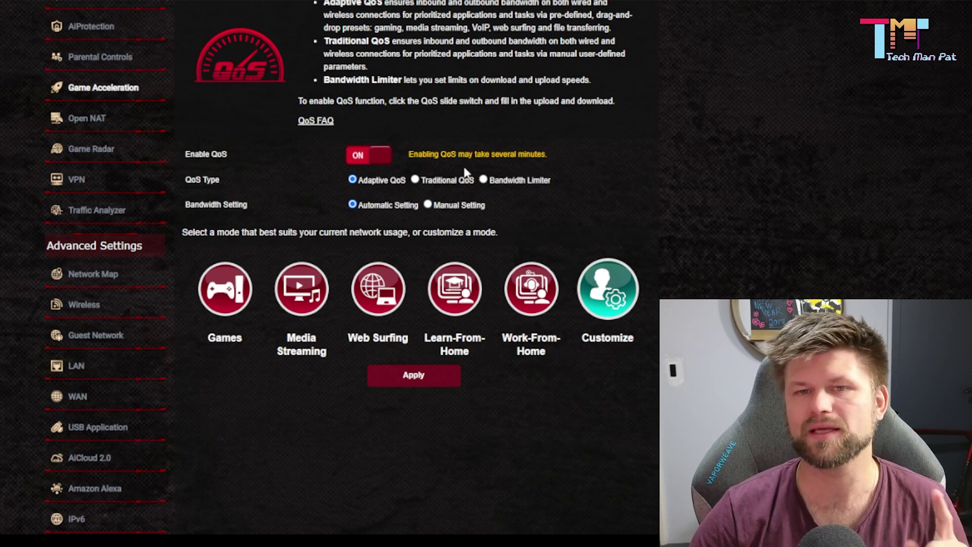
pyautogui.scroll(3, 466, 172)
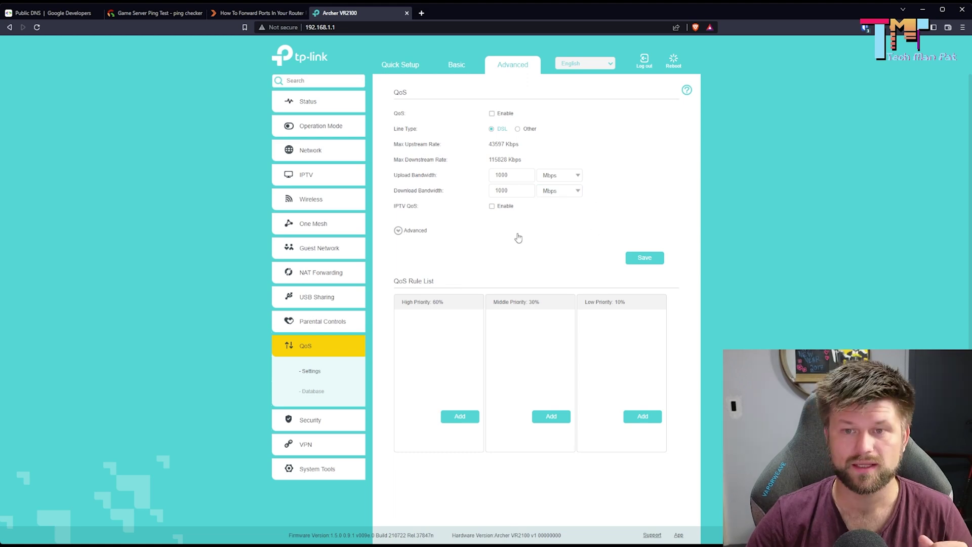
# Reveal the High/Middle/Low priority bandwidth sliders and start a new High Priority device rule
pyautogui.click(415, 233)
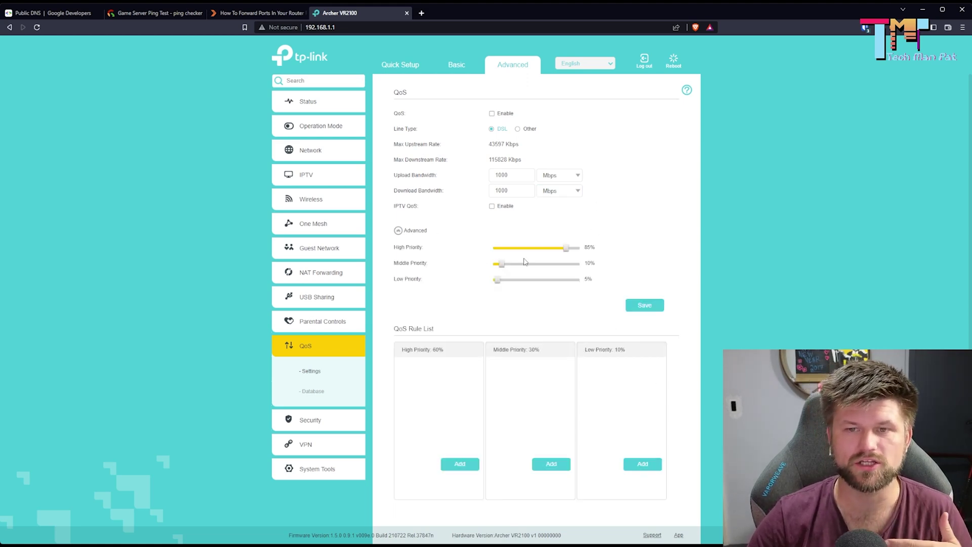
pyautogui.moveTo(566, 248); pyautogui.dragTo(616, 257)
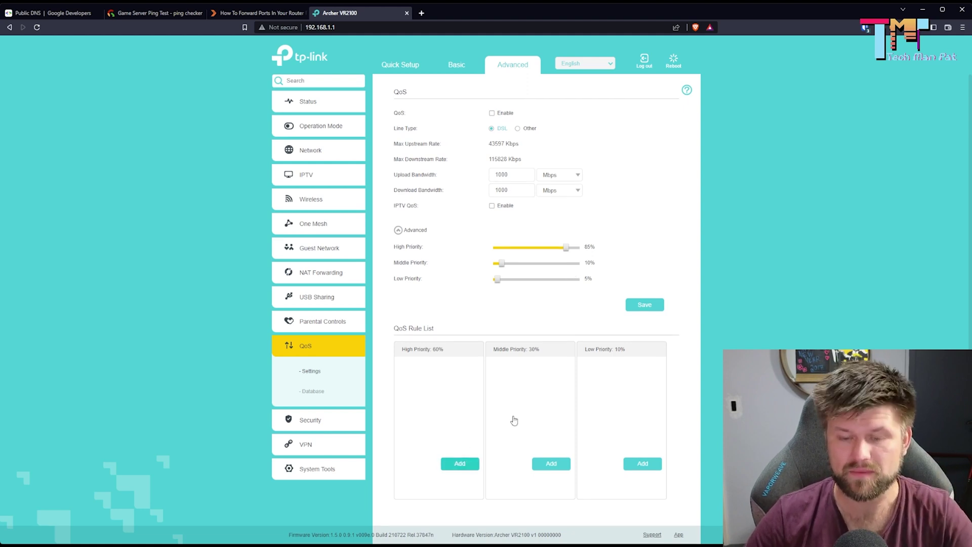
pyautogui.click(460, 464)
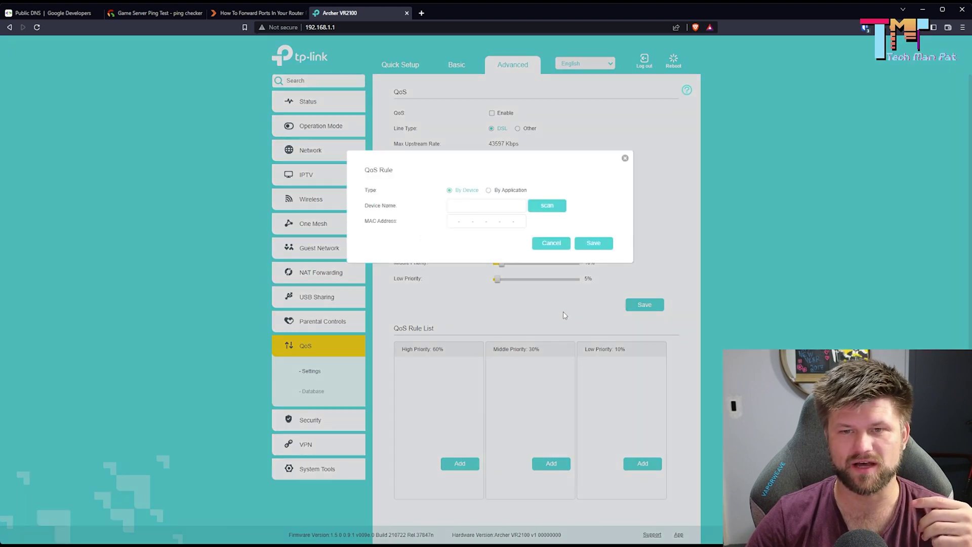
# Pick MacBook-Pro from the scanned device list, save it as a High Priority rule, and re-expand Advanced
pyautogui.click(537, 207)
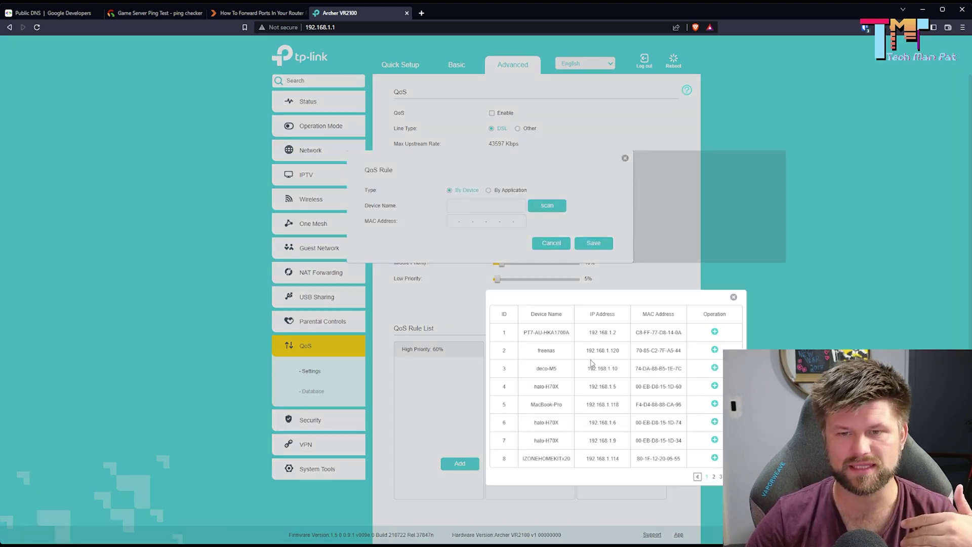
pyautogui.click(715, 404)
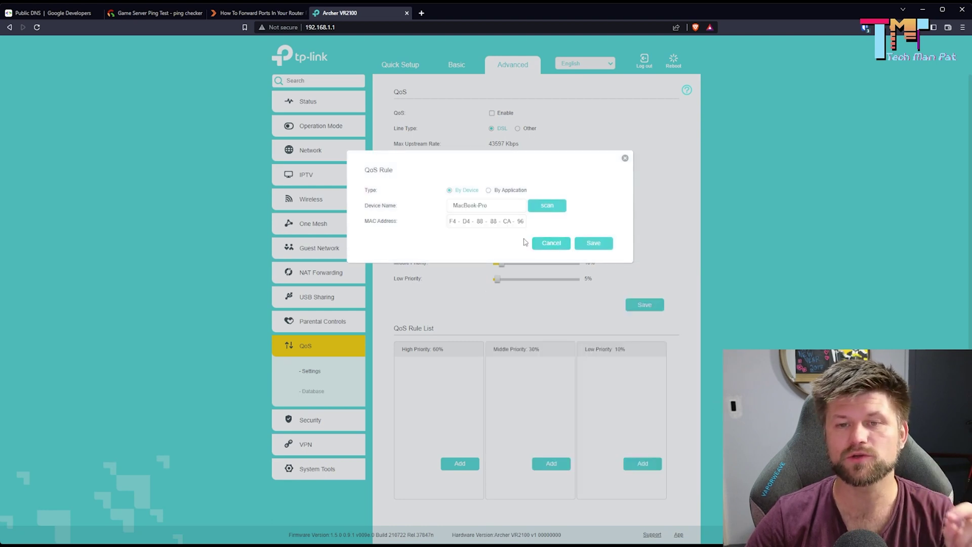
pyautogui.click(592, 244)
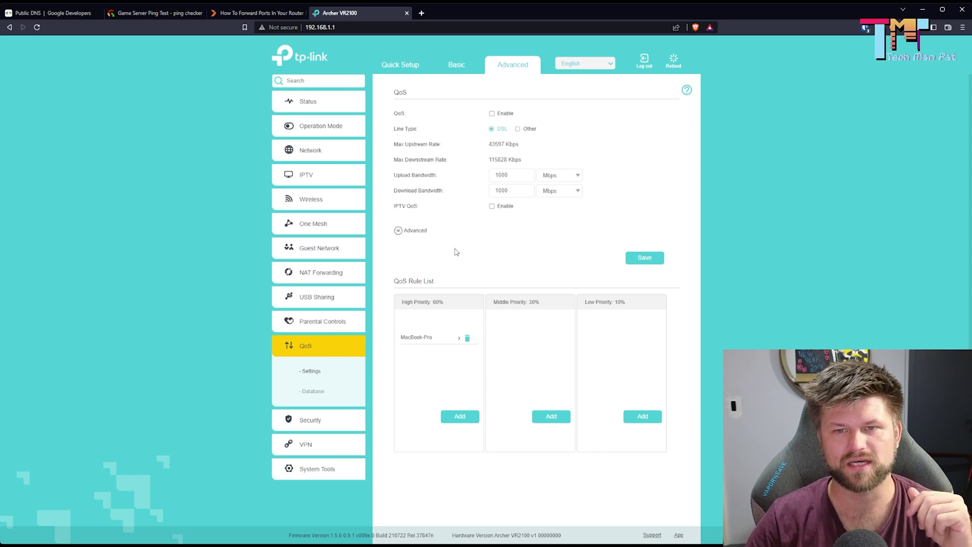
pyautogui.click(398, 231)
# Save a bandwidth split of 85% High, 10% Middle, 5% Low, then start another High Priority rule
pyautogui.moveTo(520, 263); pyautogui.dragTo(483, 266)
pyautogui.moveTo(545, 248); pyautogui.dragTo(607, 249)
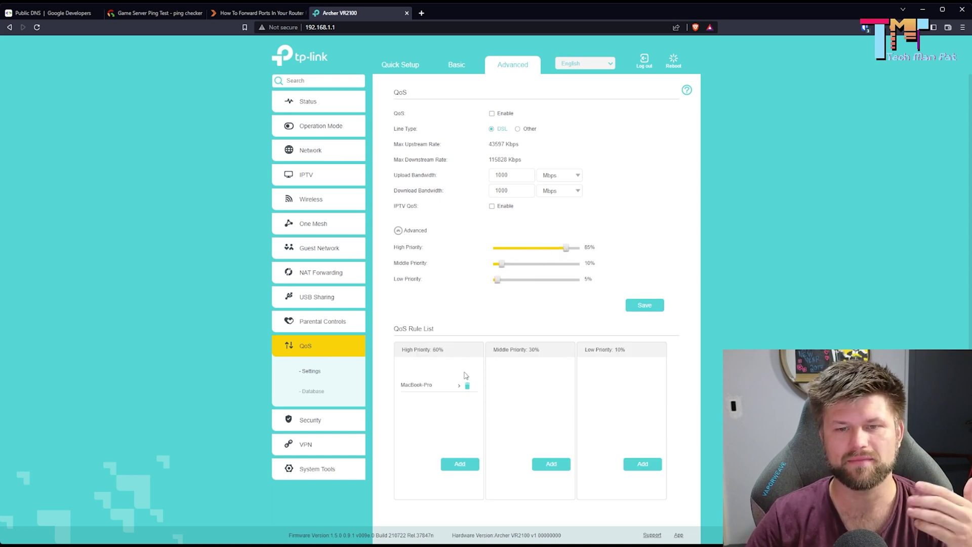
pyautogui.click(647, 305)
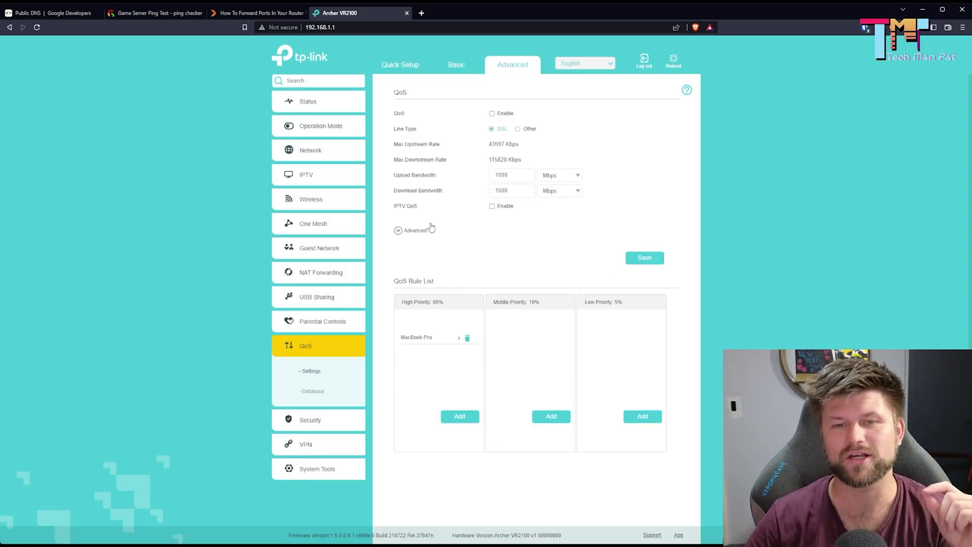
pyautogui.click(403, 232)
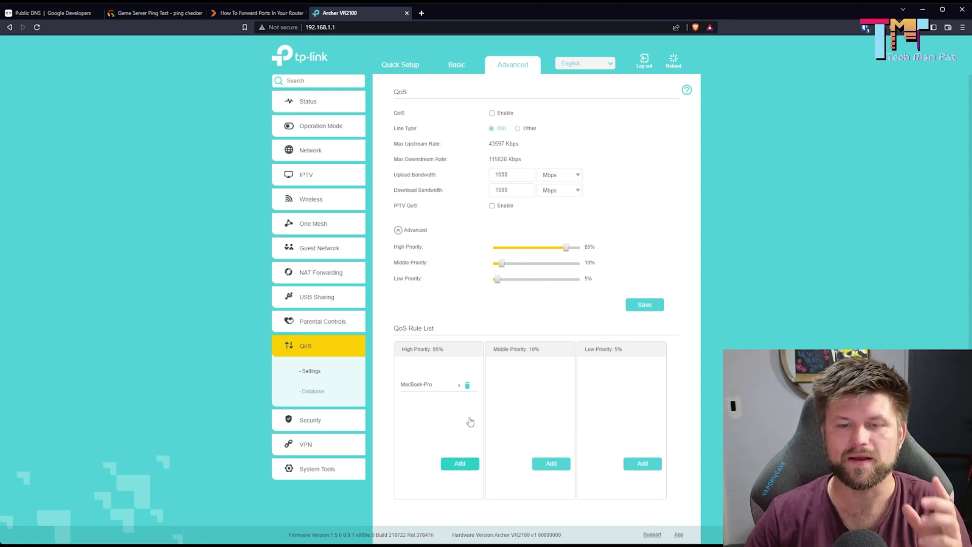
pyautogui.click(460, 464)
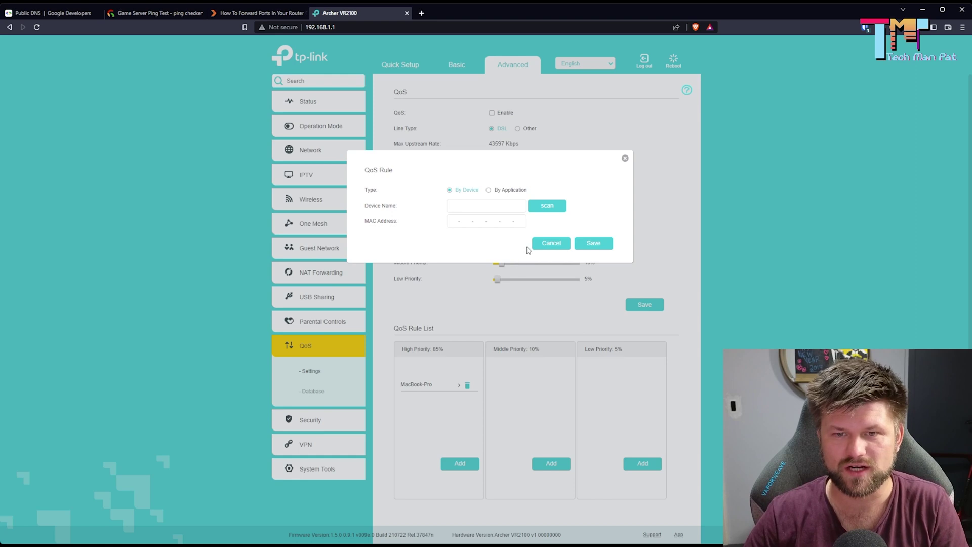
pyautogui.click(546, 208)
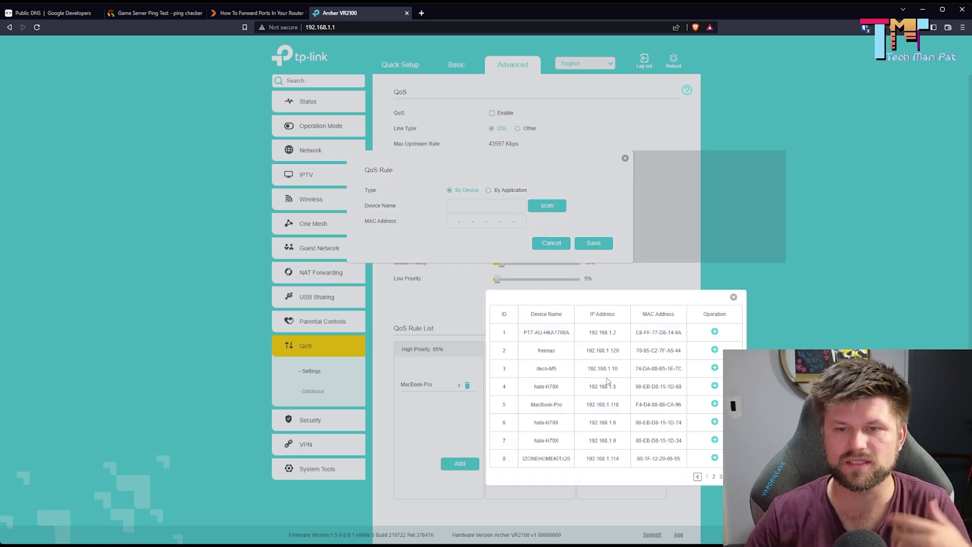
pyautogui.click(715, 368)
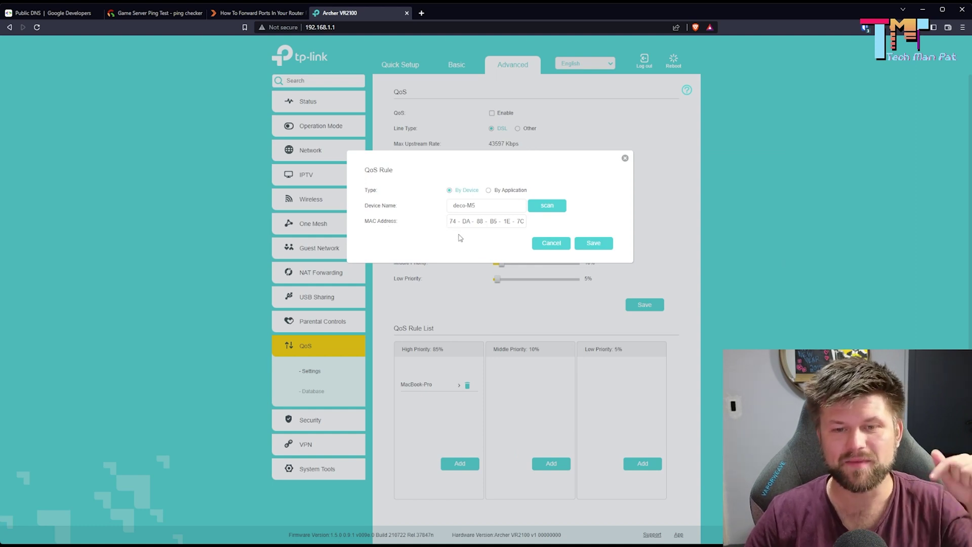
pyautogui.click(541, 244)
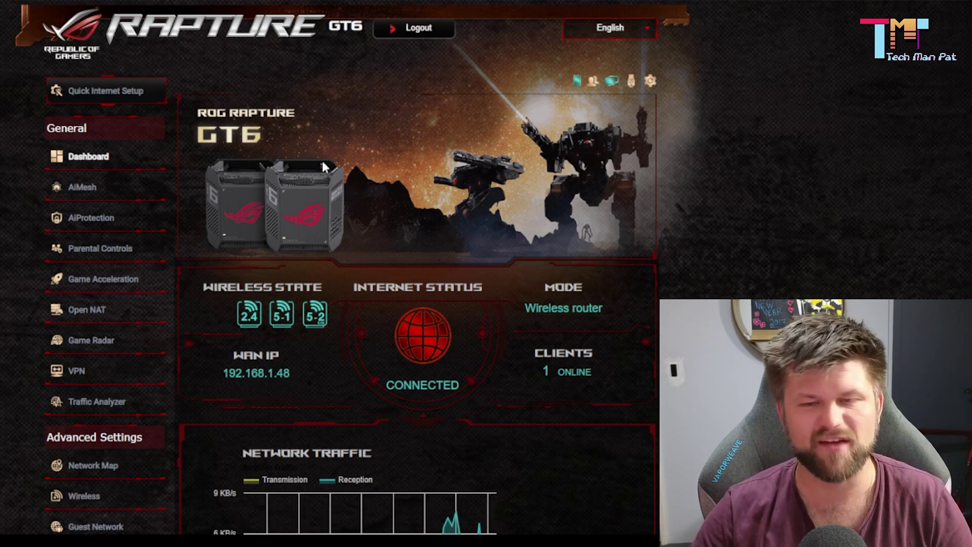
# Go to WAN › Virtual Server / Port Forwarding, where forwarding is off and the list is empty
pyautogui.scroll(-4, 217, 187)
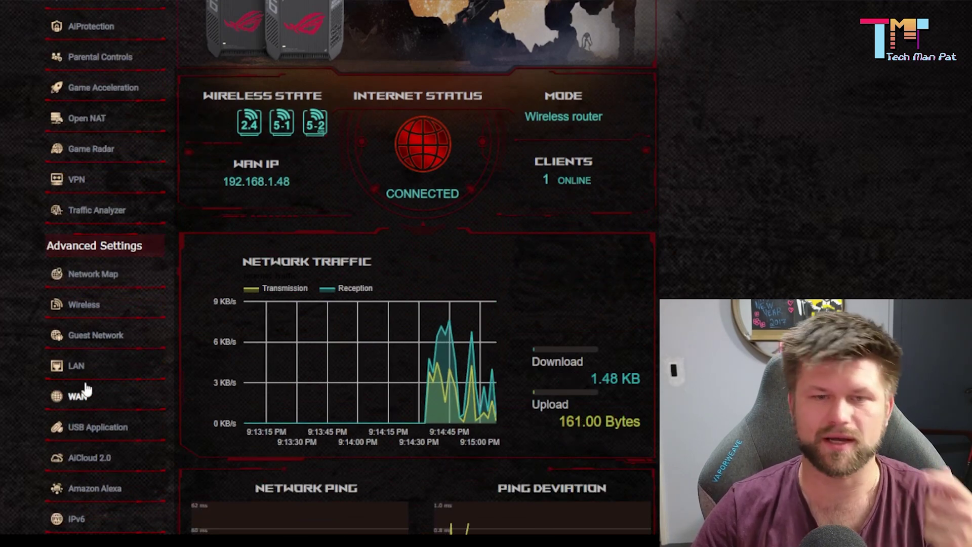
pyautogui.click(79, 396)
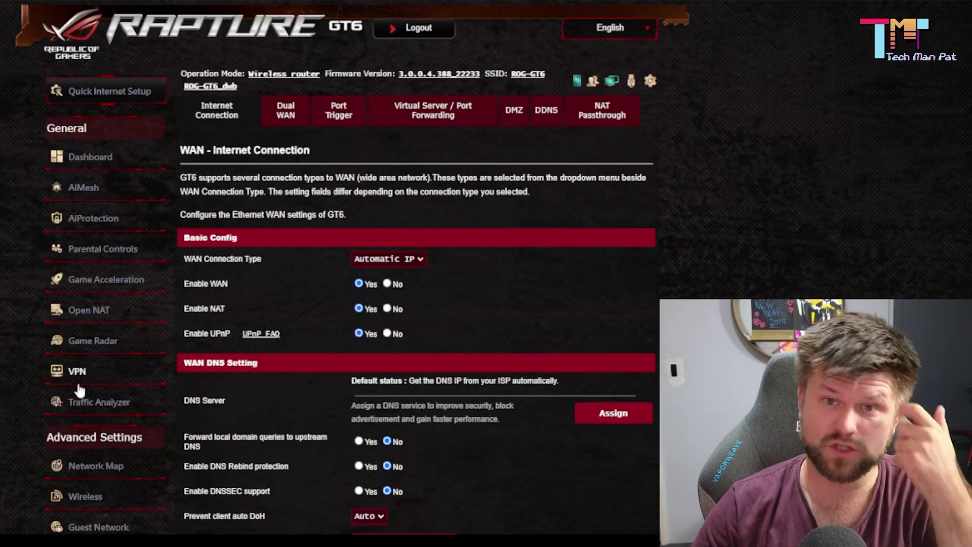
pyautogui.click(414, 116)
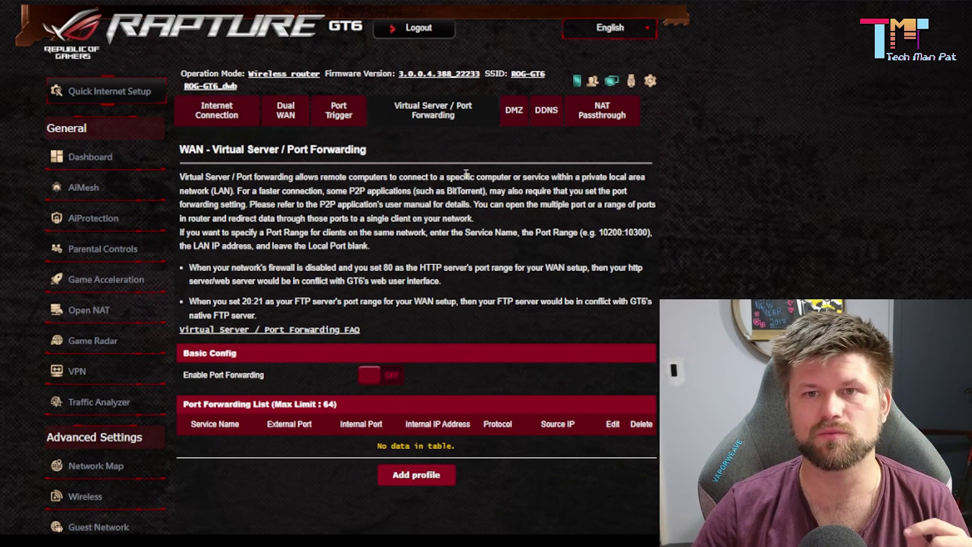
pyautogui.scroll(-4, 468, 179)
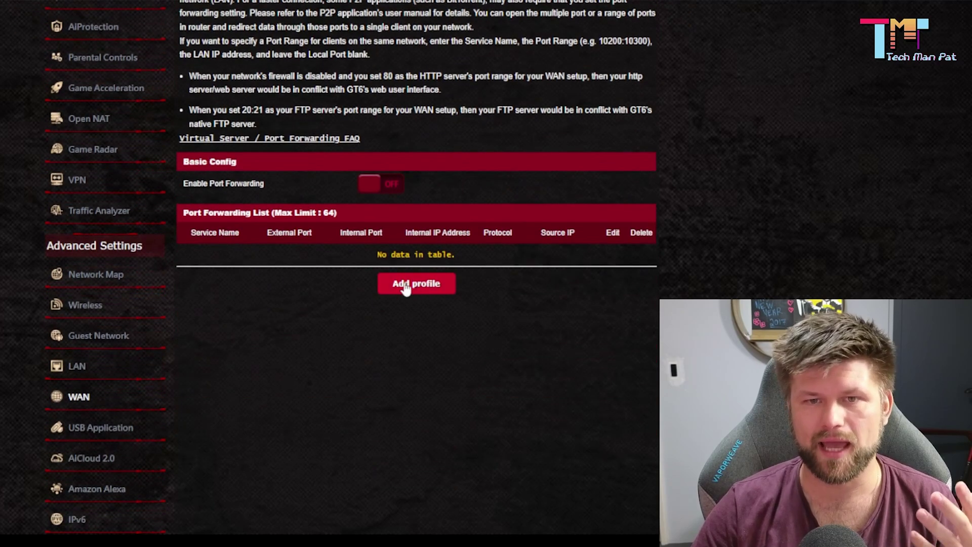
pyautogui.moveTo(274, 213); pyautogui.dragTo(342, 212)
pyautogui.click(343, 212)
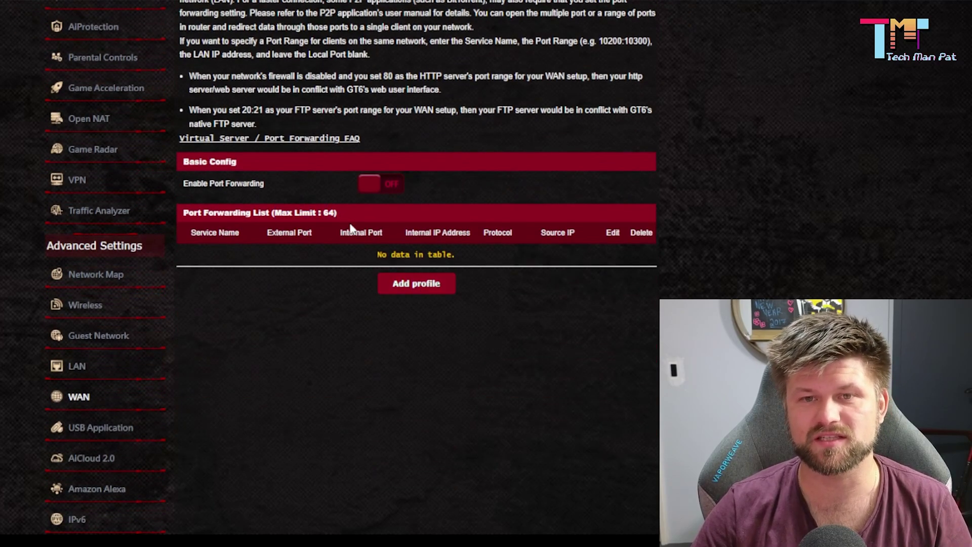
# Add a new port forwarding profile and look through the Famous Server List presets
pyautogui.click(407, 285)
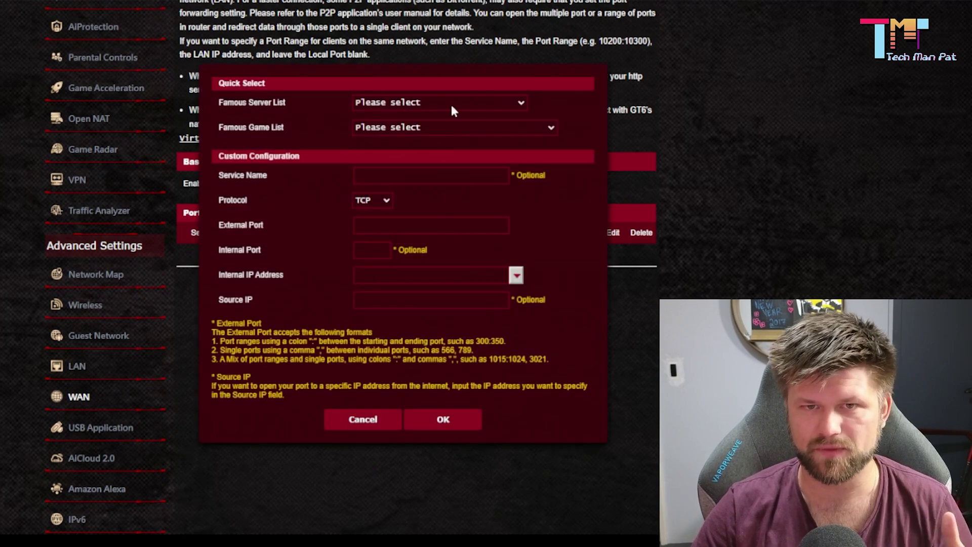
pyautogui.click(454, 104)
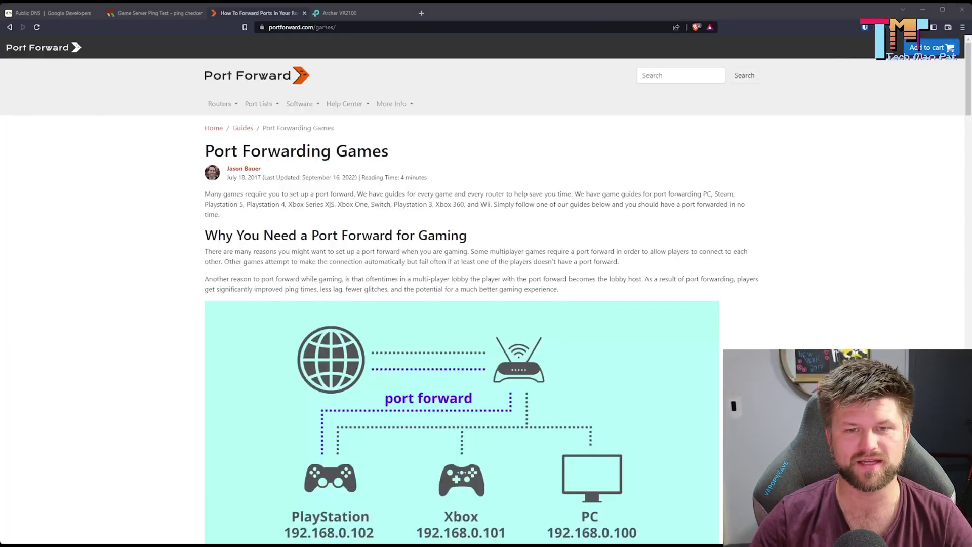
# Find the Call of Duty: Modern Warfare II card on PortForward.com and open its guide
pyautogui.scroll(-2, 486, 304)
pyautogui.scroll(-1, 486, 304)
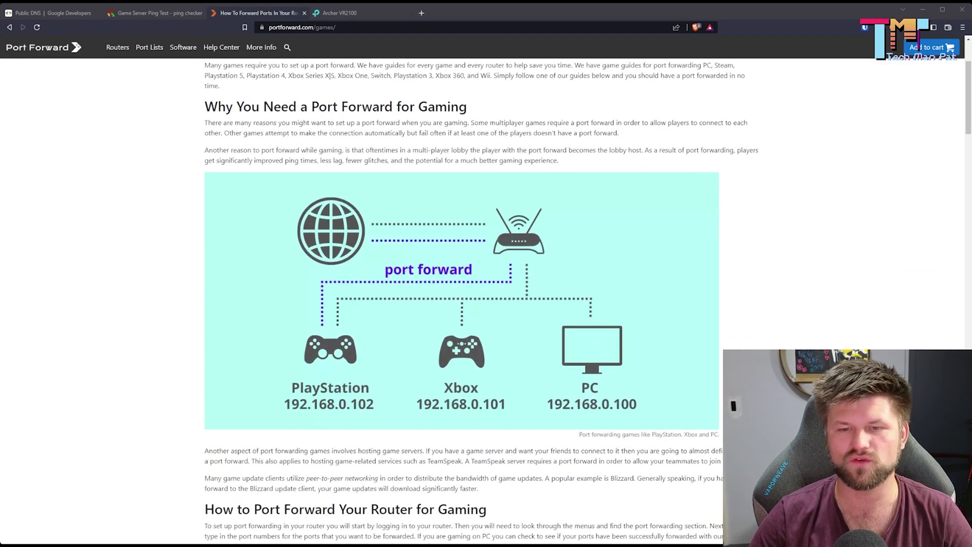
pyautogui.scroll(-9, 487, 304)
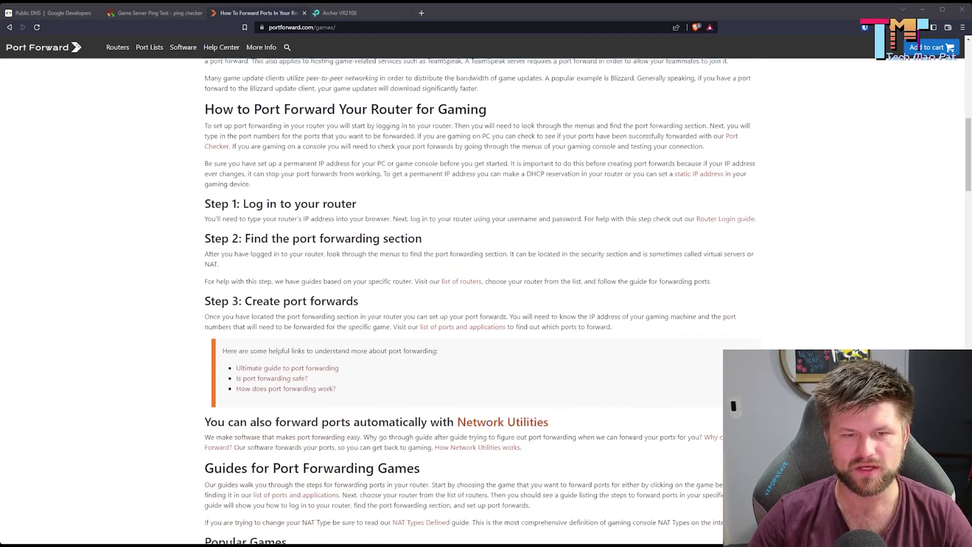
pyautogui.scroll(-5, 487, 303)
pyautogui.scroll(15, 486, 304)
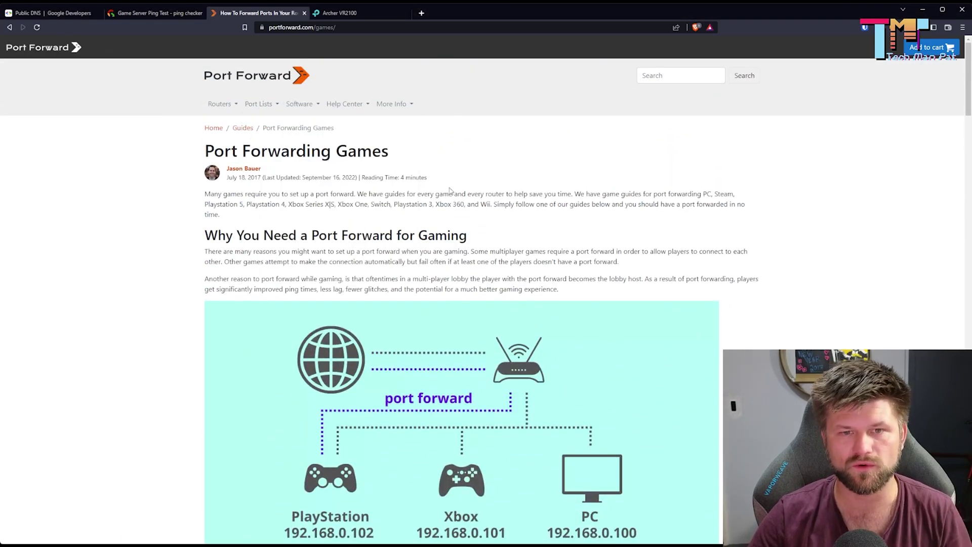
pyautogui.scroll(-15, 450, 190)
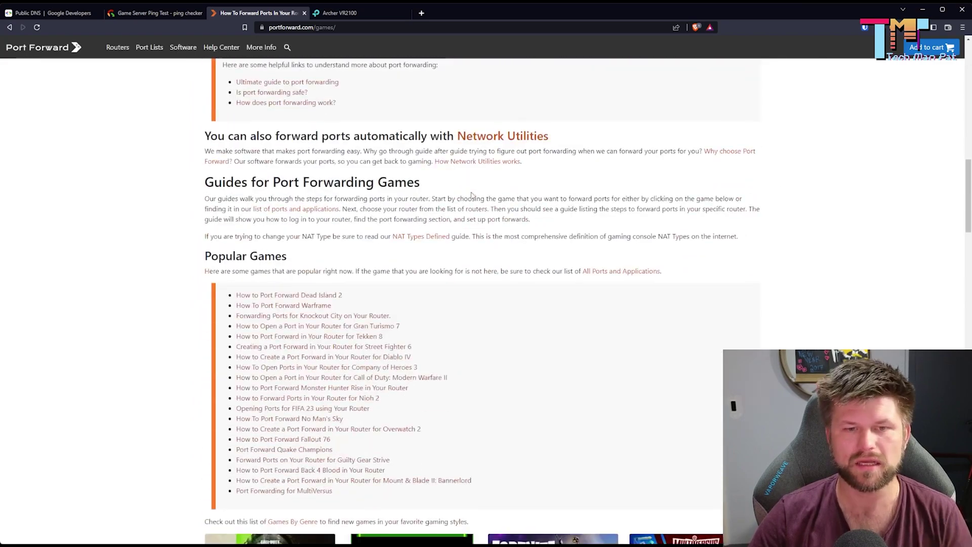
pyautogui.scroll(-8, 471, 197)
pyautogui.scroll(2, 486, 212)
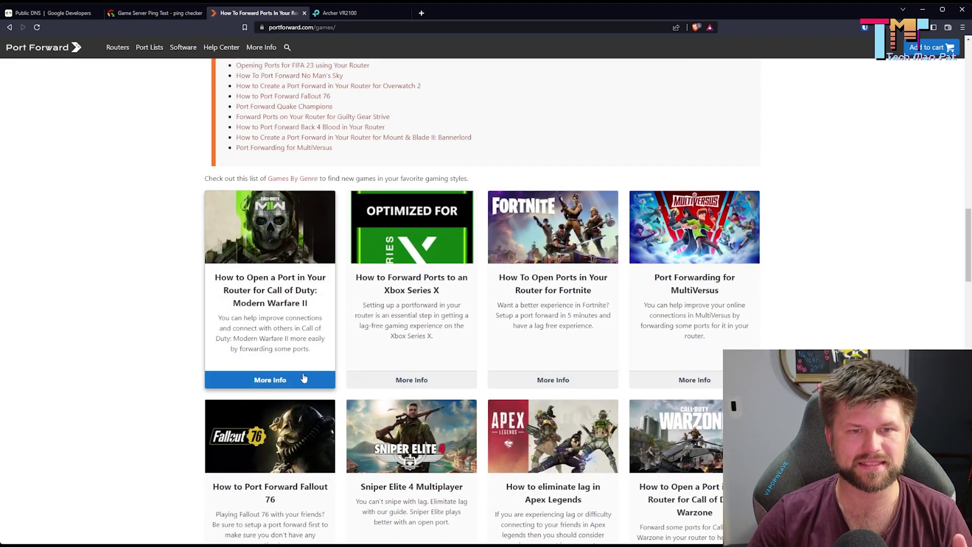
pyautogui.click(281, 381)
# Scroll to 'Ports To Forward' and highlight the PC and Steam TCP port numbers
pyautogui.scroll(-3, 375, 294)
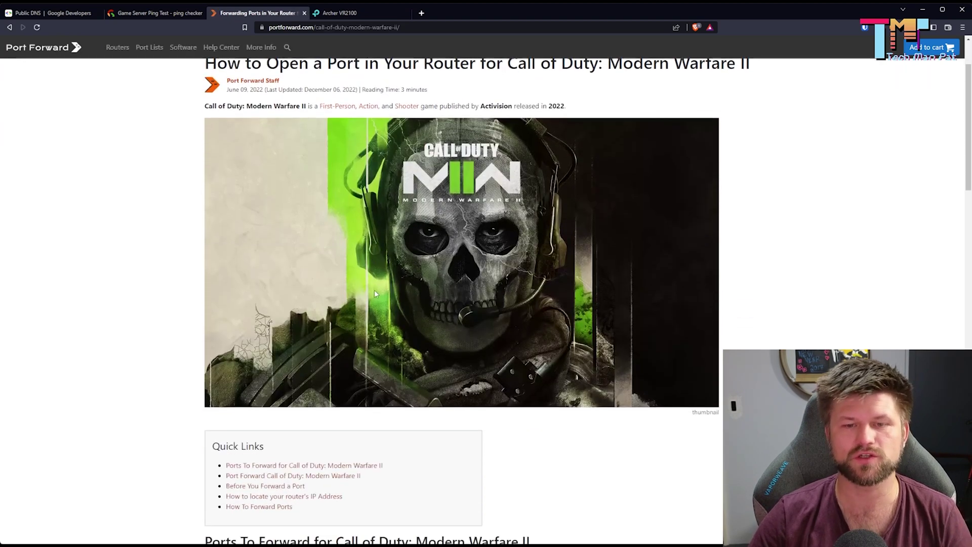
pyautogui.scroll(-6, 375, 294)
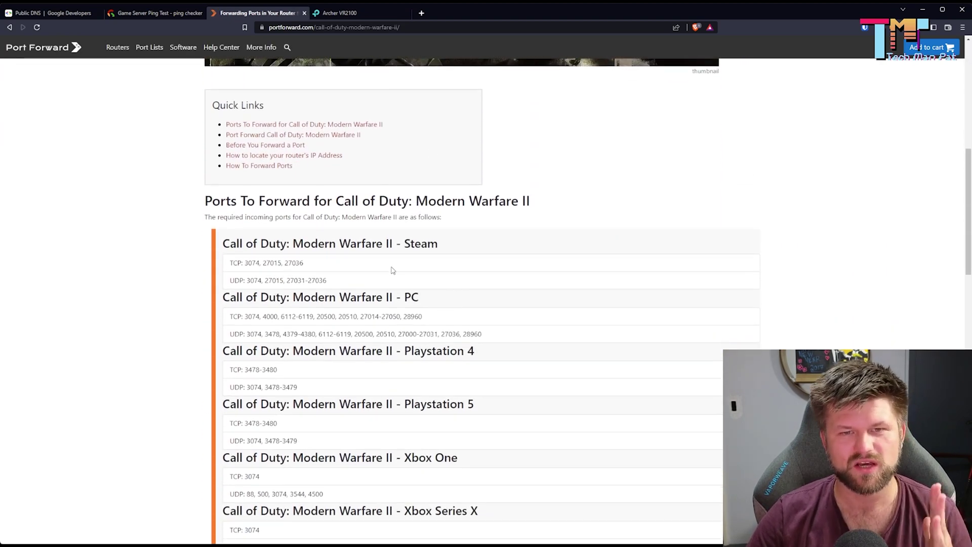
pyautogui.scroll(-1, 393, 268)
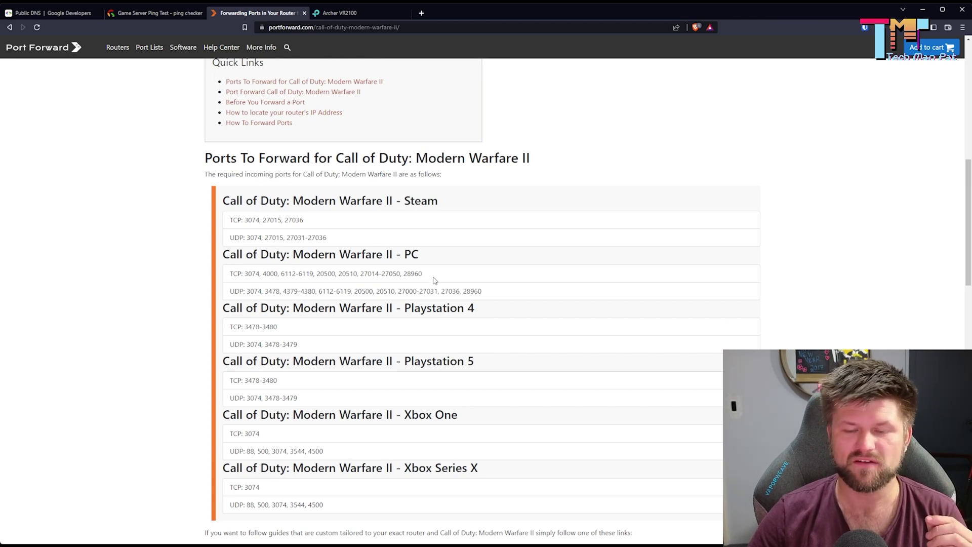
pyautogui.moveTo(431, 280); pyautogui.dragTo(498, 299)
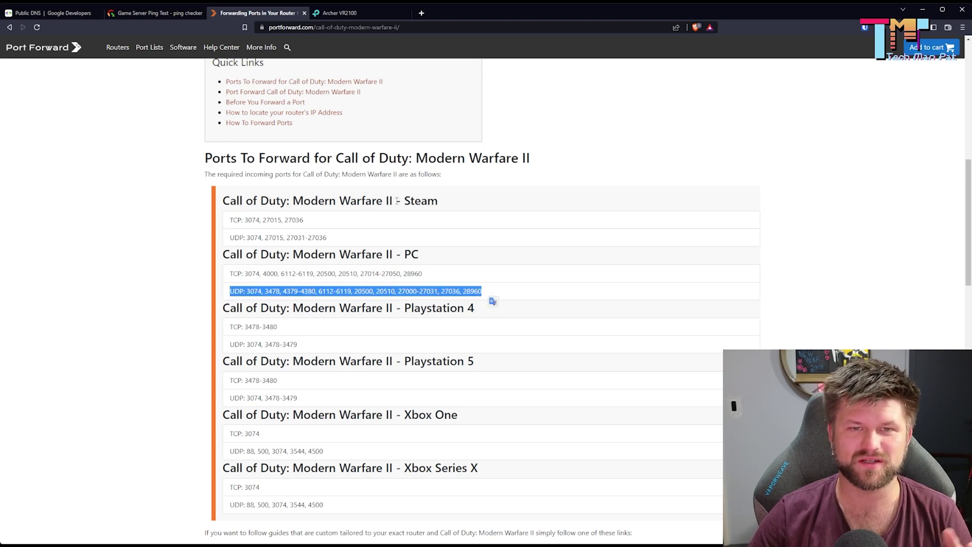
pyautogui.moveTo(396, 202); pyautogui.dragTo(442, 207)
pyautogui.click(442, 207)
pyautogui.moveTo(244, 219); pyautogui.dragTo(260, 221)
pyautogui.hotkey('ctrl', 'c')
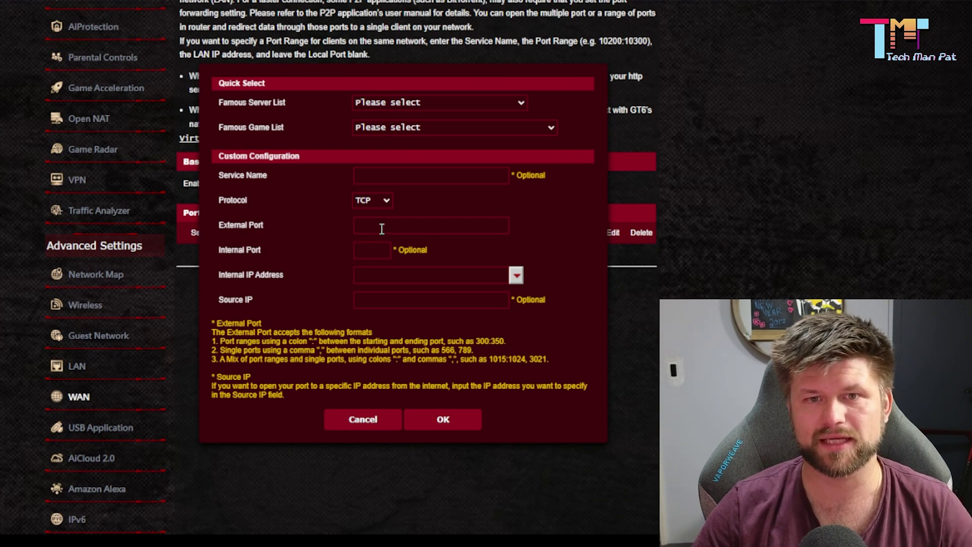
# Enter external port 3074 and internal IP 192.168.50.161, then cancel the profile unsaved
pyautogui.click(379, 225)
pyautogui.hotkey('ctrl', 'v')
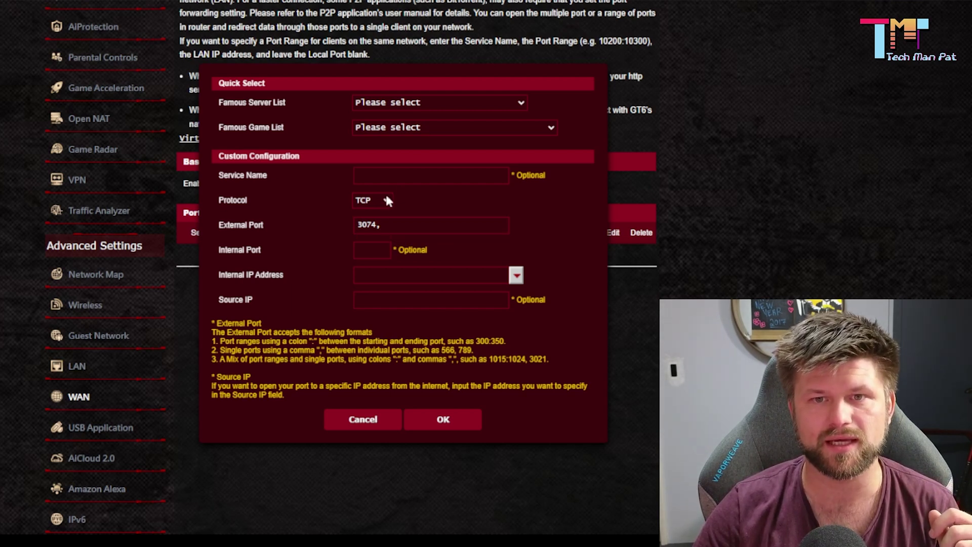
pyautogui.click(408, 174)
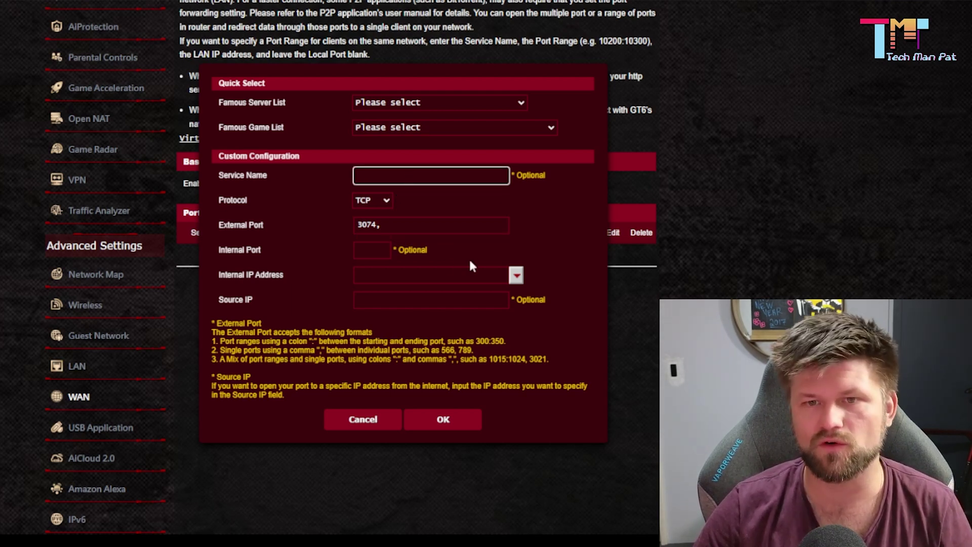
pyautogui.click(378, 253)
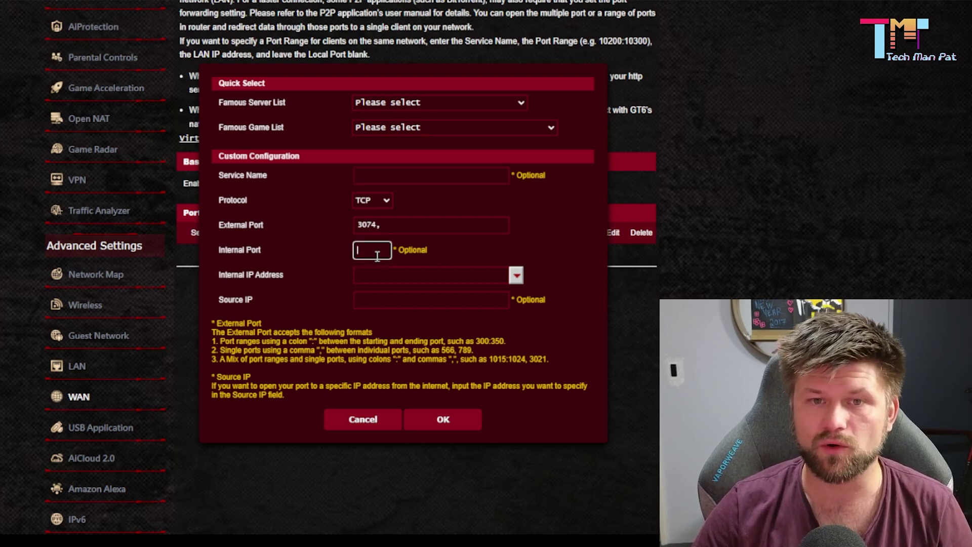
pyautogui.click(358, 273)
pyautogui.click(516, 275)
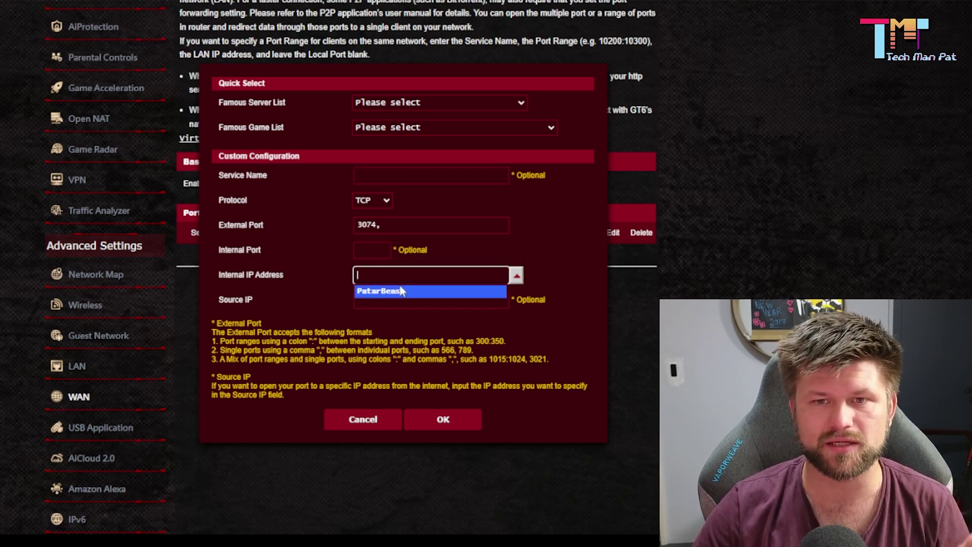
pyautogui.click(385, 292)
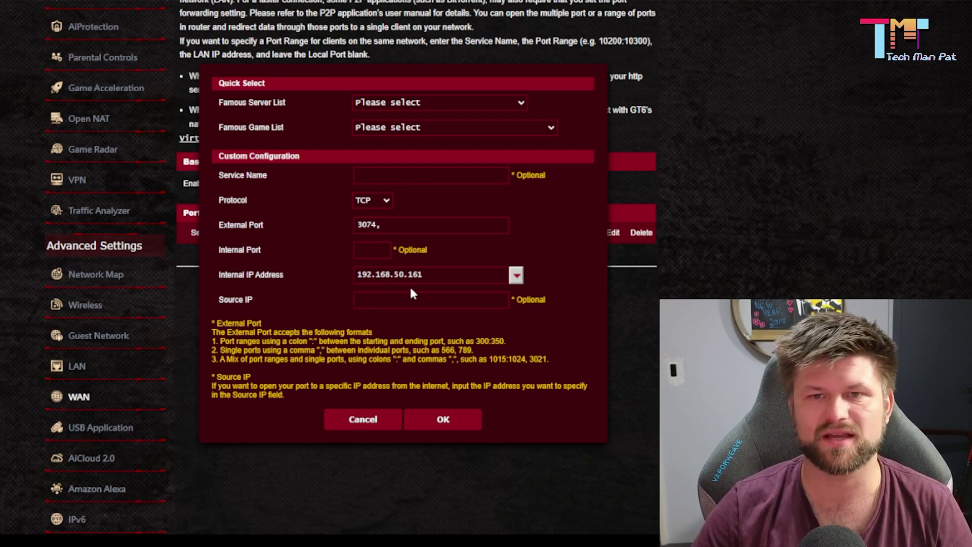
pyautogui.click(395, 304)
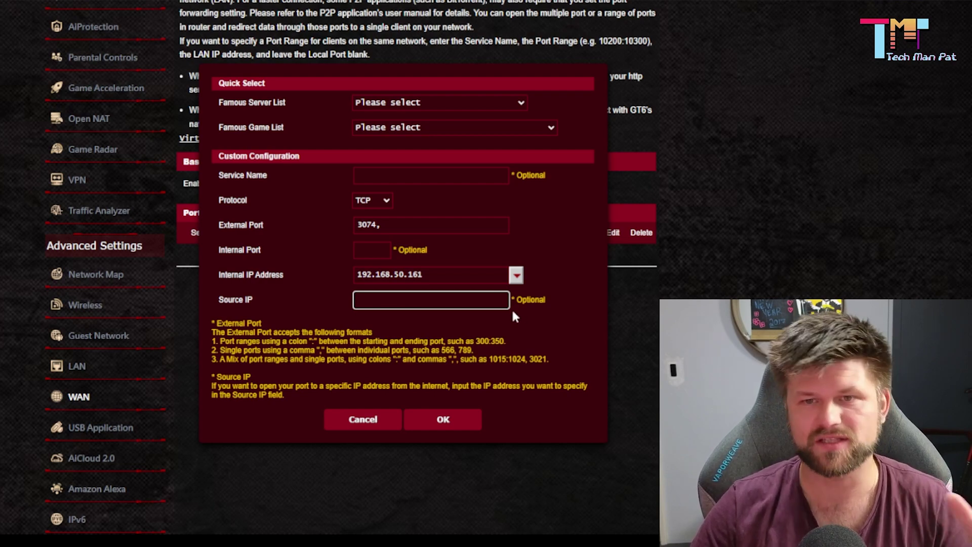
pyautogui.click(359, 421)
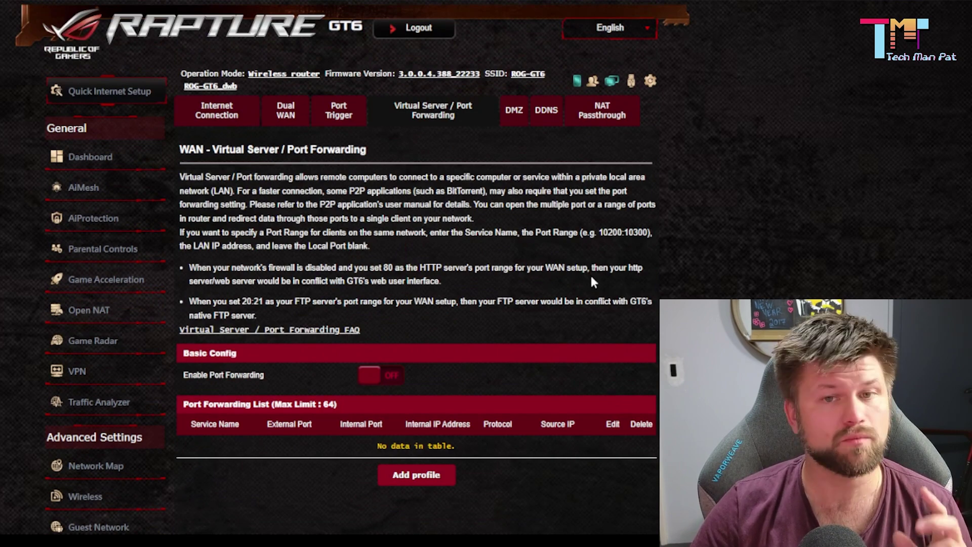
# Look over the WAN Internet Connection settings, then go back to the Dashboard
pyautogui.click(217, 109)
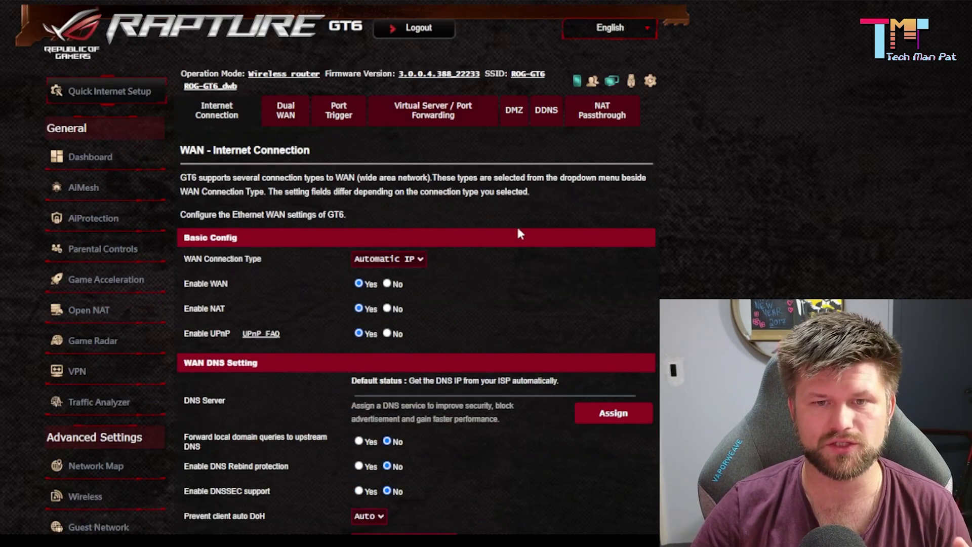
pyautogui.scroll(-1, 499, 253)
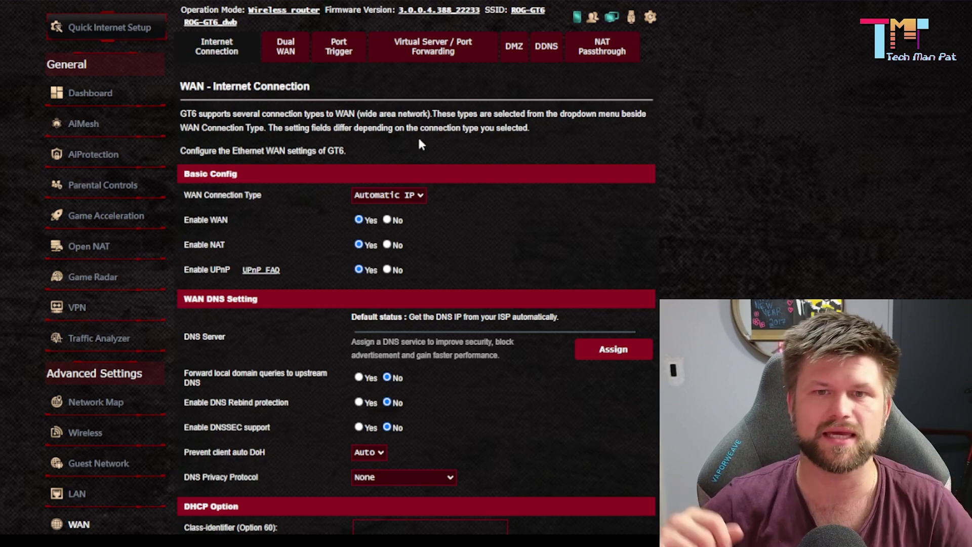
pyautogui.click(90, 92)
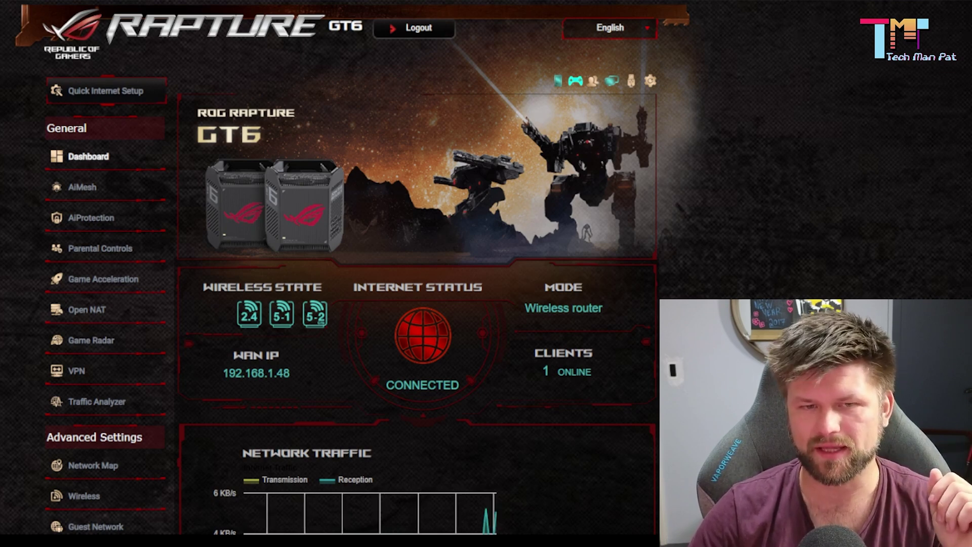
# Turn on Enable Port Forwarding in the Open NAT settings
pyautogui.click(97, 311)
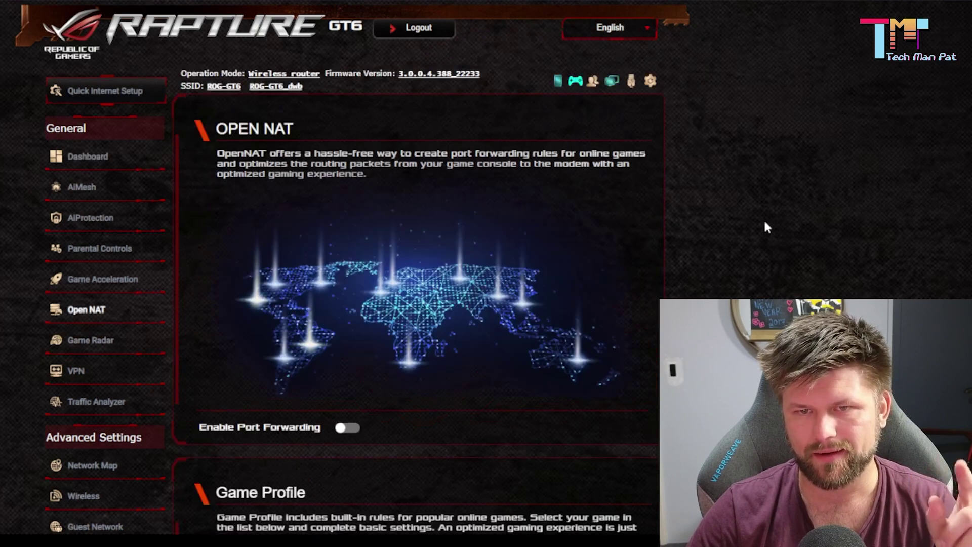
pyautogui.scroll(-1, 729, 230)
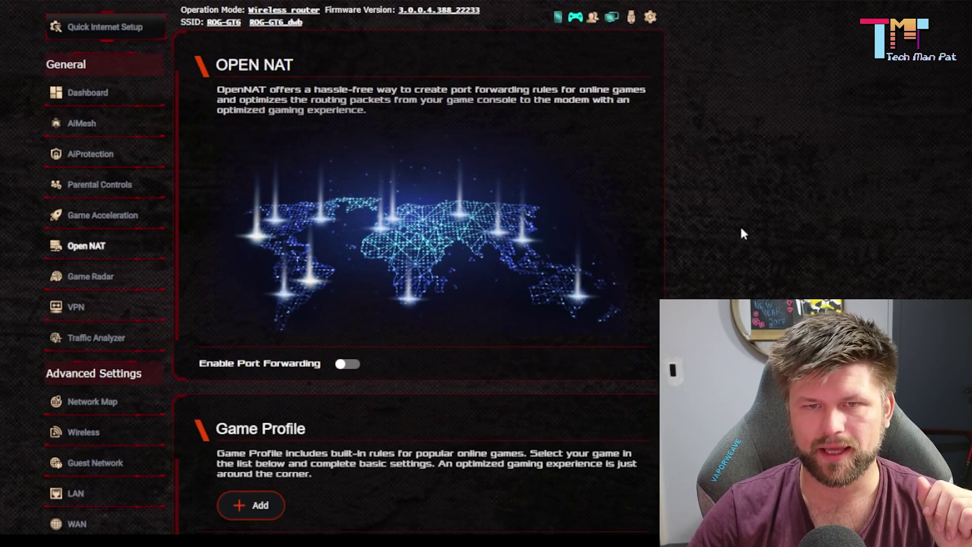
pyautogui.click(347, 362)
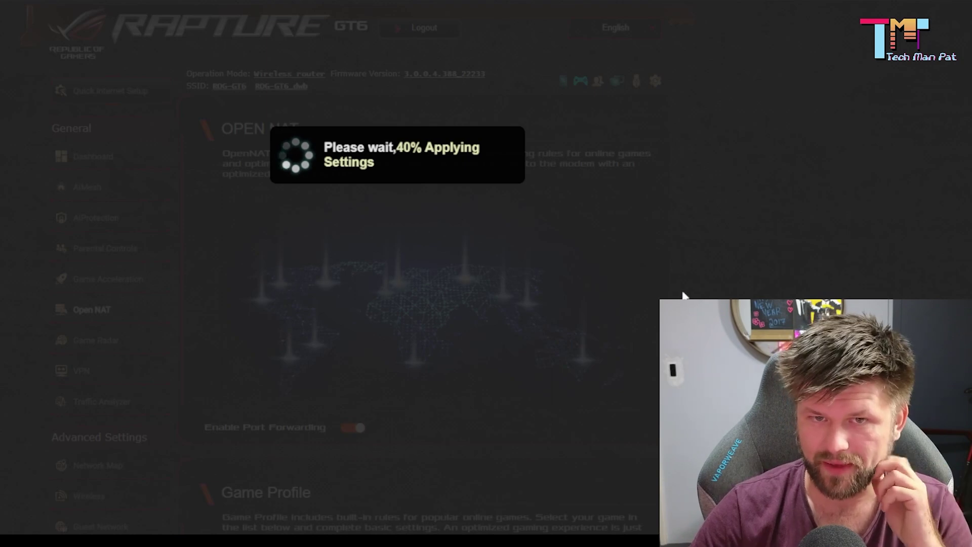
# Start a new game profile for Call of Duty Modern Warfare II
pyautogui.scroll(-6, 512, 224)
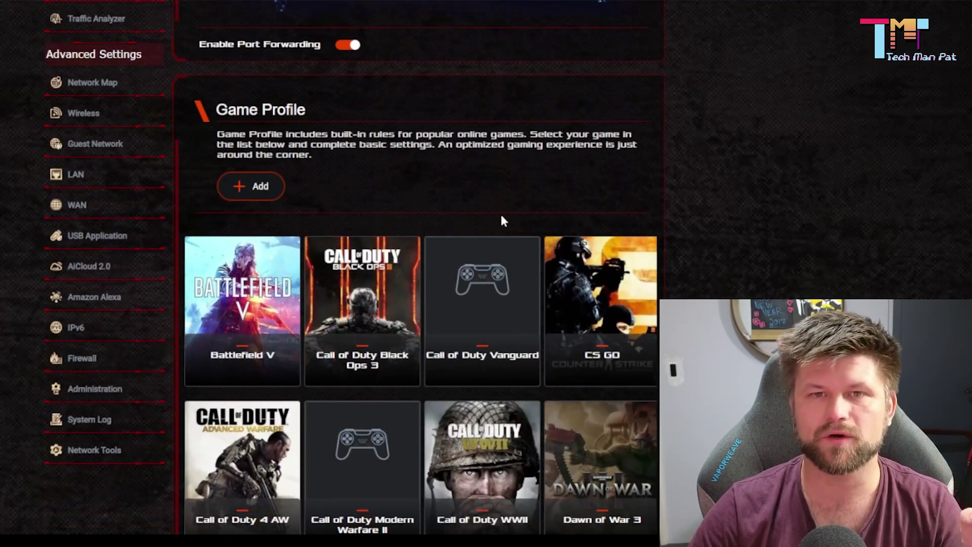
pyautogui.scroll(-2, 446, 178)
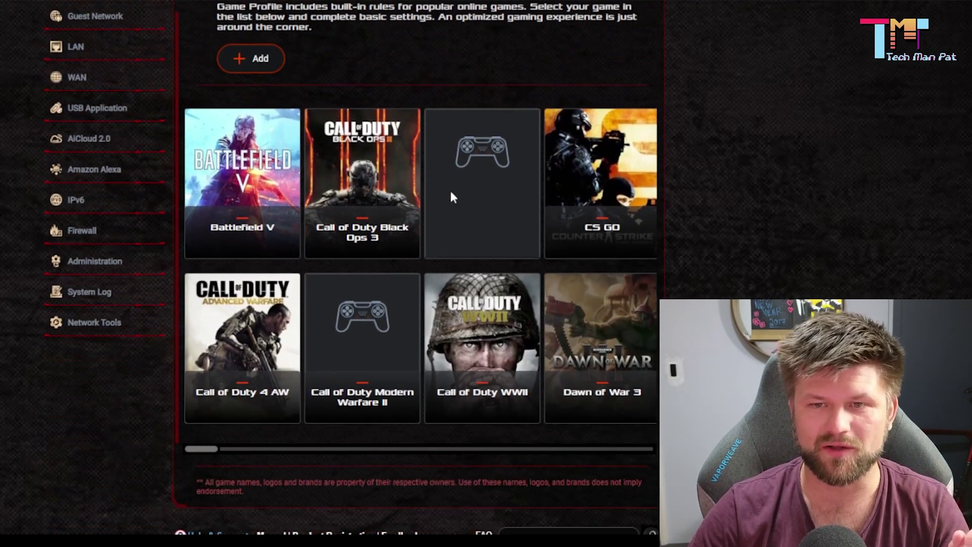
pyautogui.moveTo(203, 449)
pyautogui.mouseDown()
pyautogui.moveTo(329, 441)
pyautogui.moveTo(338, 444)
pyautogui.moveTo(289, 450)
pyautogui.moveTo(378, 449)
pyautogui.moveTo(187, 442)
pyautogui.mouseUp()
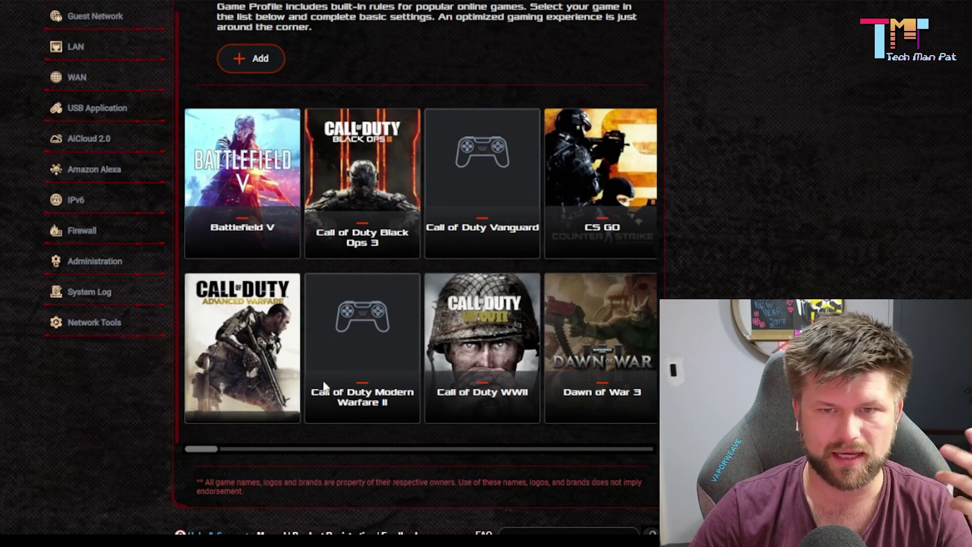
pyautogui.click(373, 387)
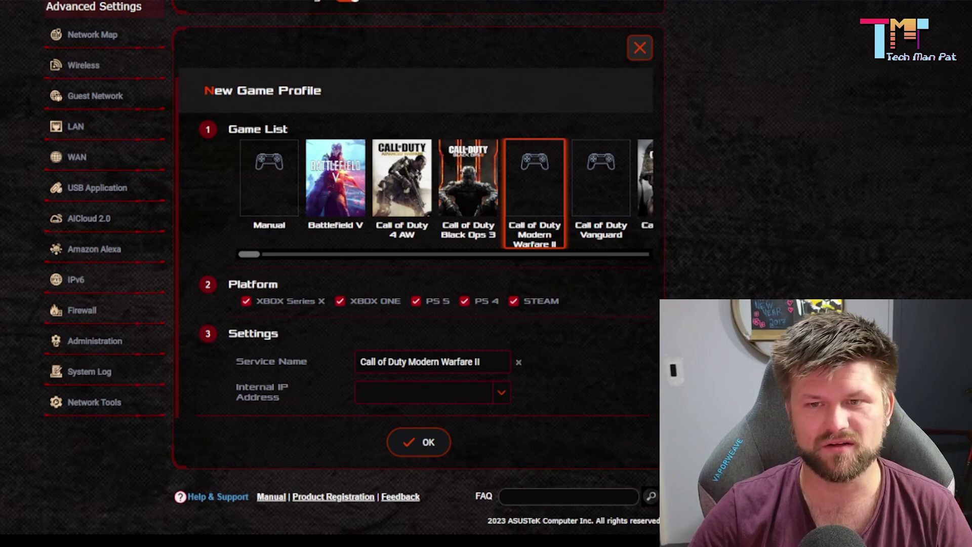
# Assign the Modern Warfare II profile to 192.168.50.161, save, and check the five platform rules
pyautogui.click(360, 392)
pyautogui.click(372, 408)
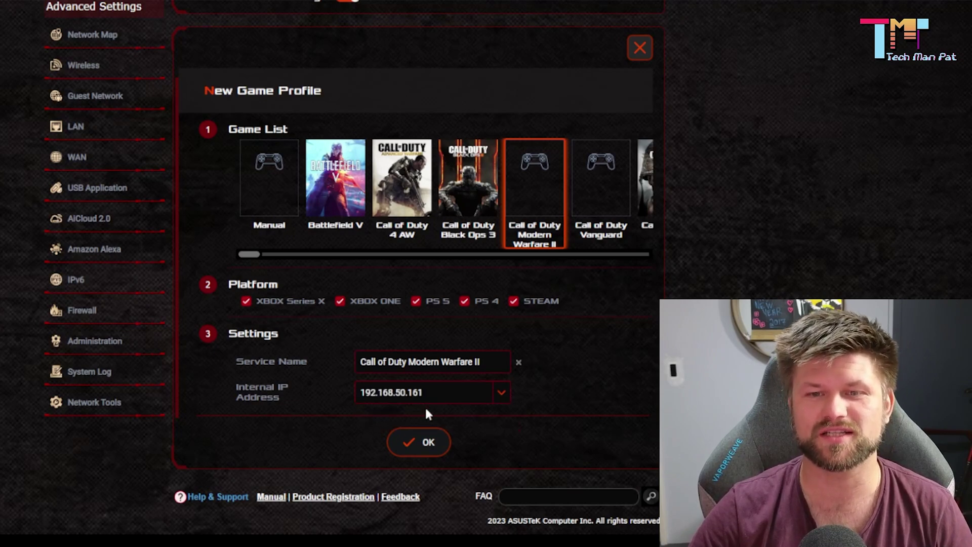
pyautogui.click(428, 444)
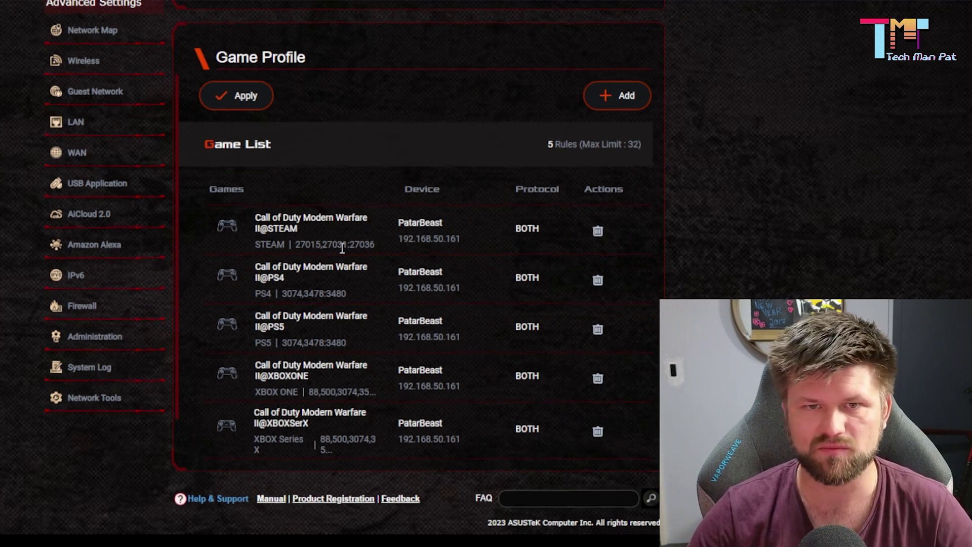
pyautogui.scroll(3, 397, 365)
pyautogui.scroll(-3, 399, 361)
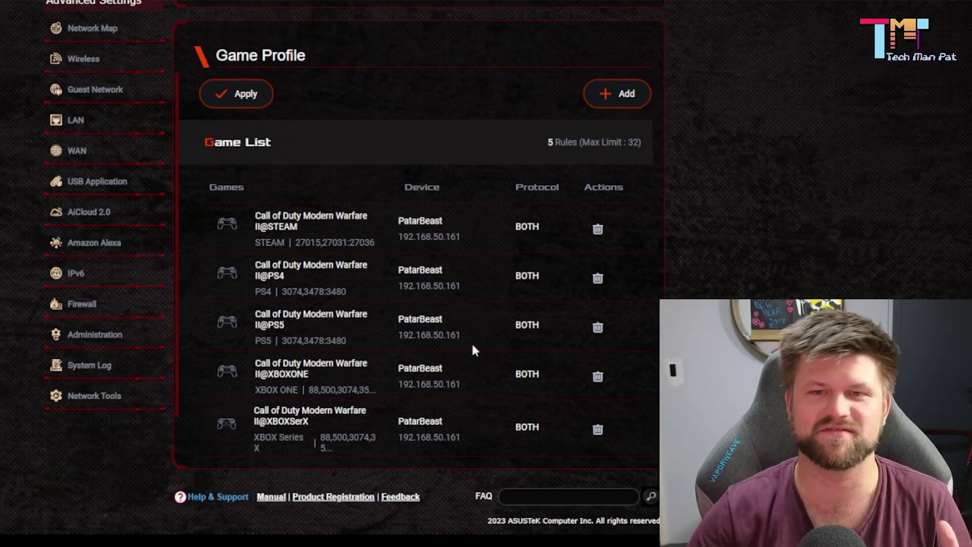
pyautogui.scroll(10, 499, 344)
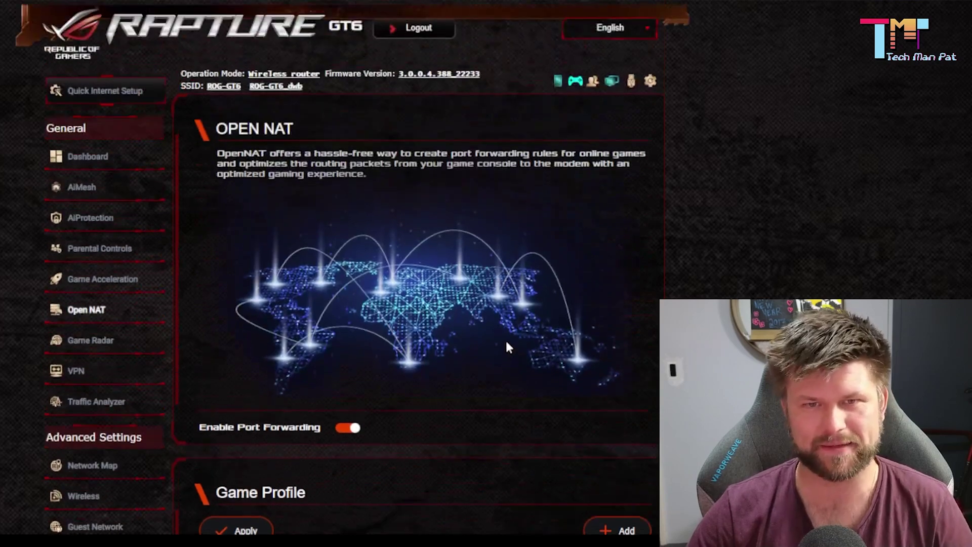